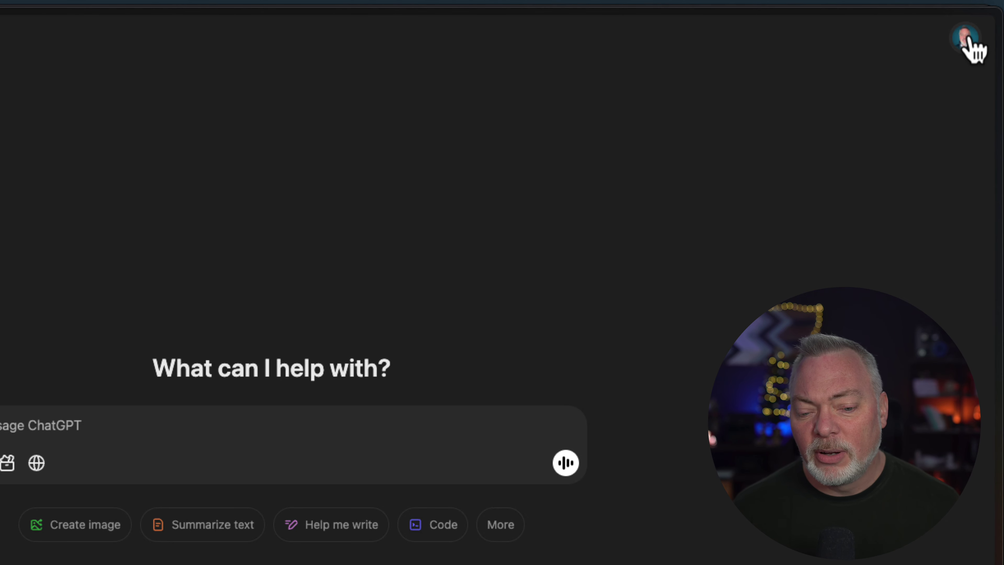
# Open the Coldwell Banker Elite Marketing Assistant chat from the list of personal custom GPTs.
pyautogui.click(966, 37)
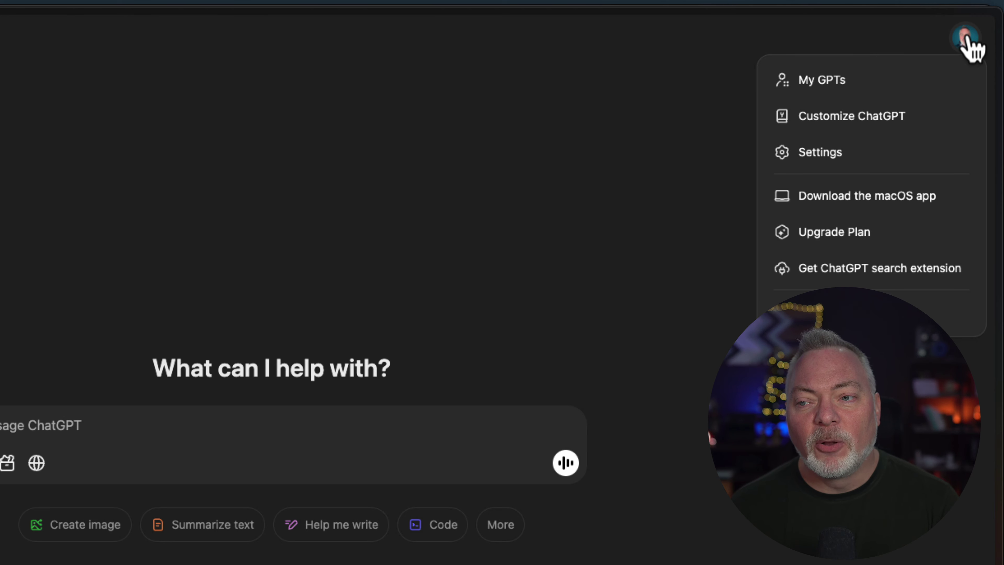
pyautogui.click(846, 85)
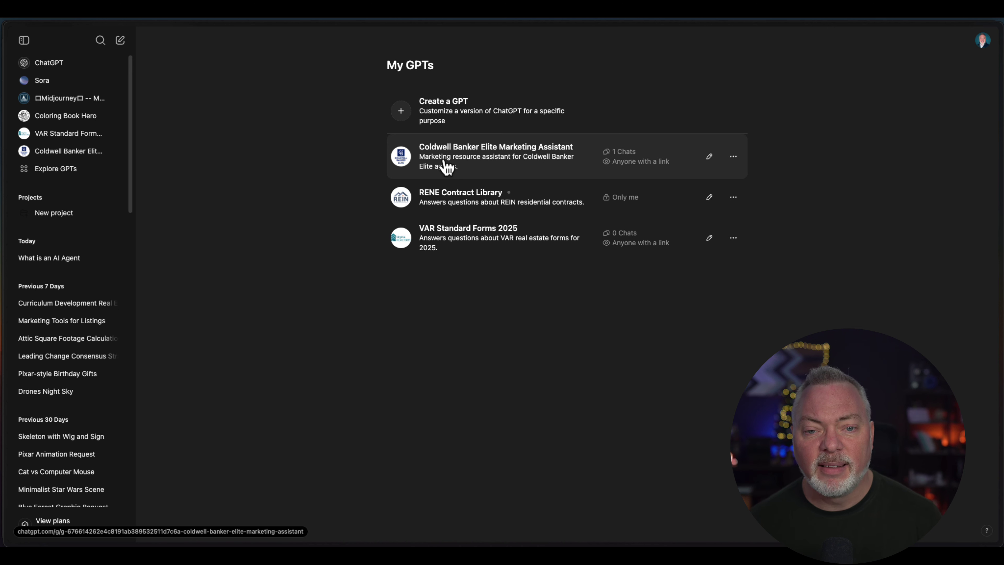
pyautogui.click(713, 166)
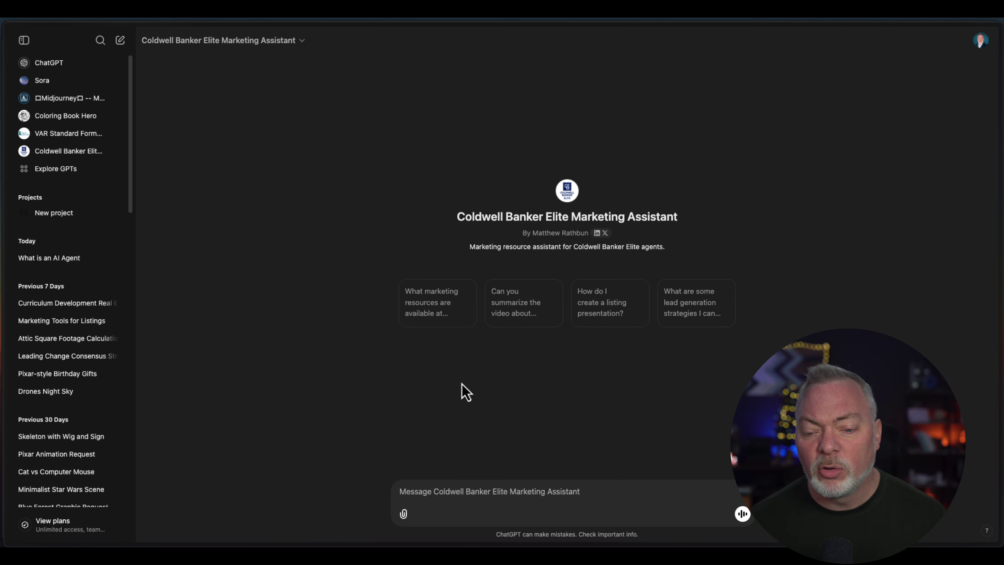
pyautogui.click(540, 497)
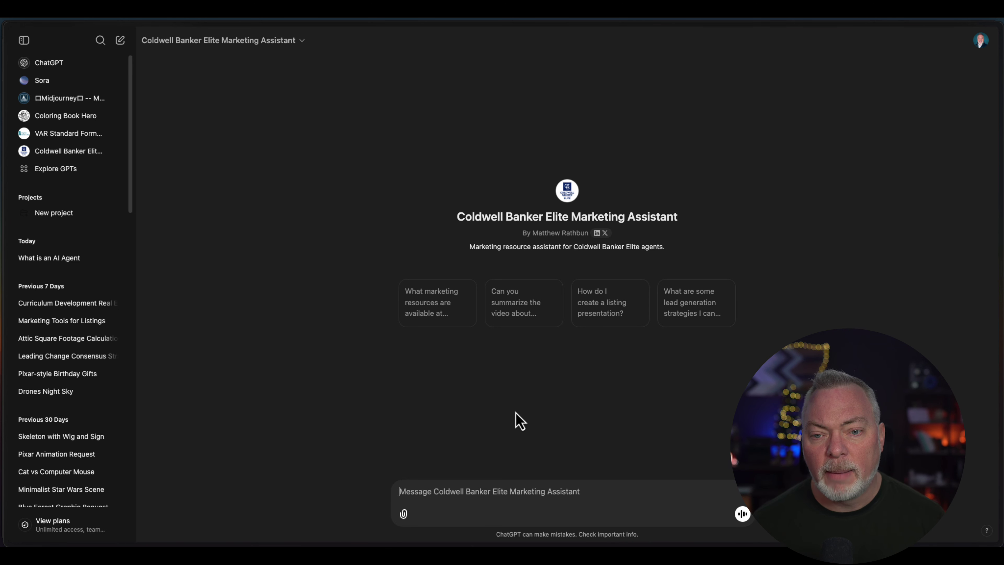
# Return to the personal GPT list, reopen the Coldwell Banker Elite Marketing Assistant and open its configuration for editing.
pyautogui.click(979, 44)
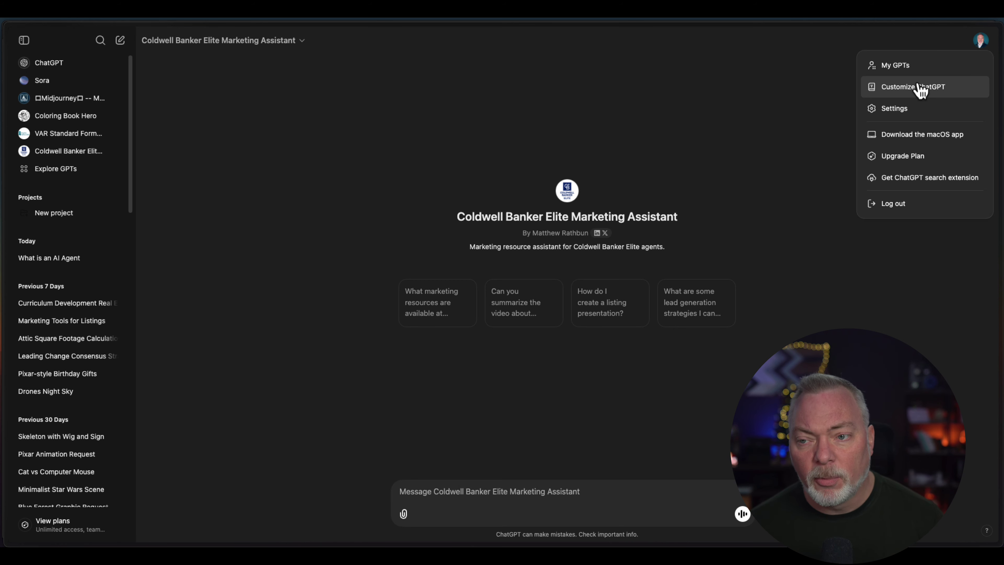
pyautogui.click(907, 67)
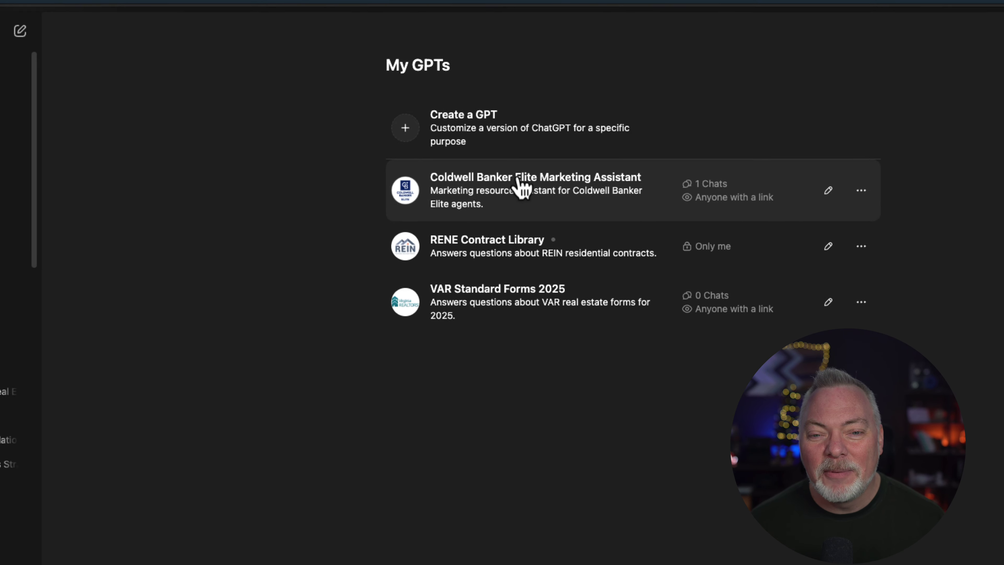
pyautogui.click(795, 201)
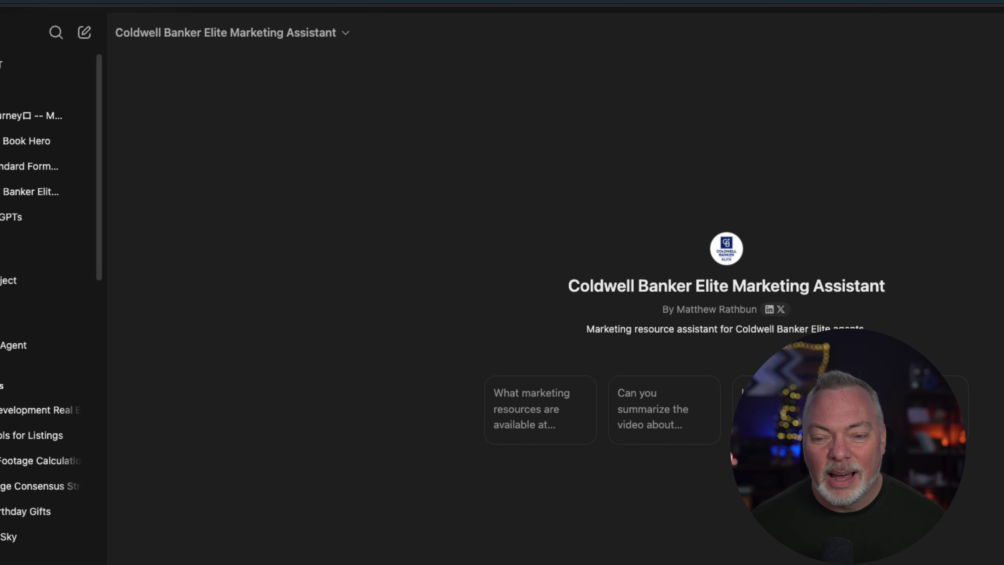
pyautogui.click(344, 32)
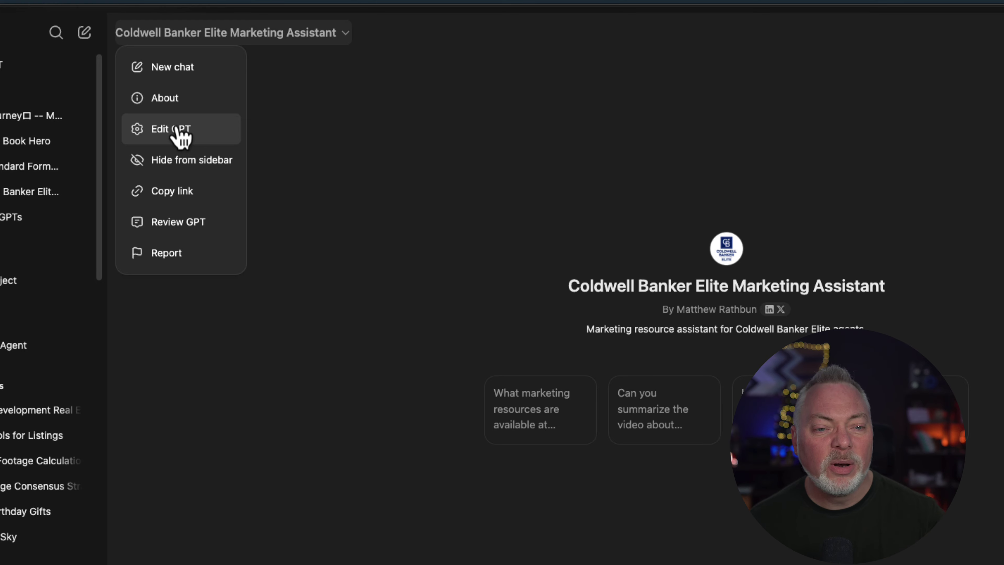
pyautogui.click(177, 132)
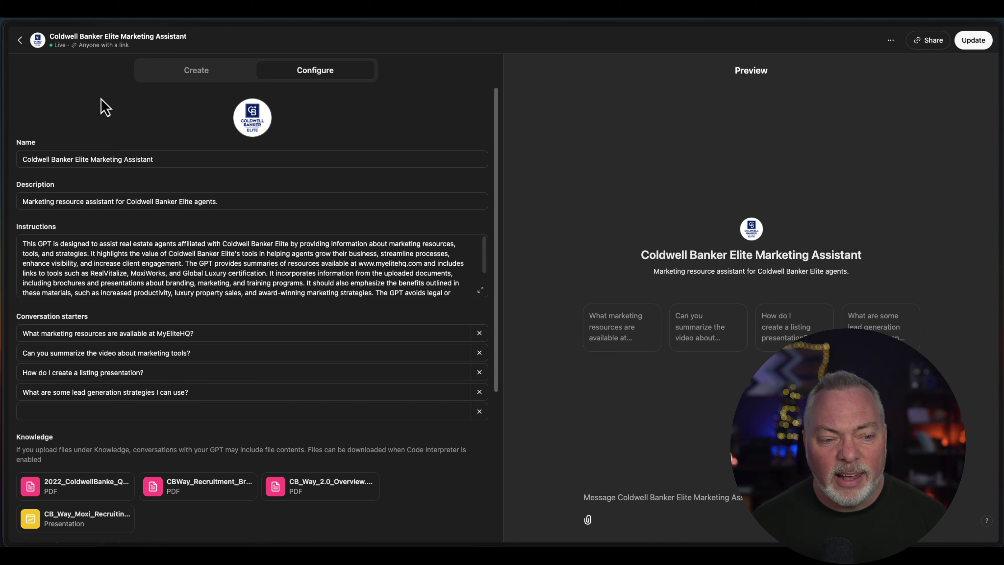
# Examine the assistant's instructions, conversation starters, knowledge files and capabilities, and leave the editor without making changes.
pyautogui.scroll(-1, 105, 111)
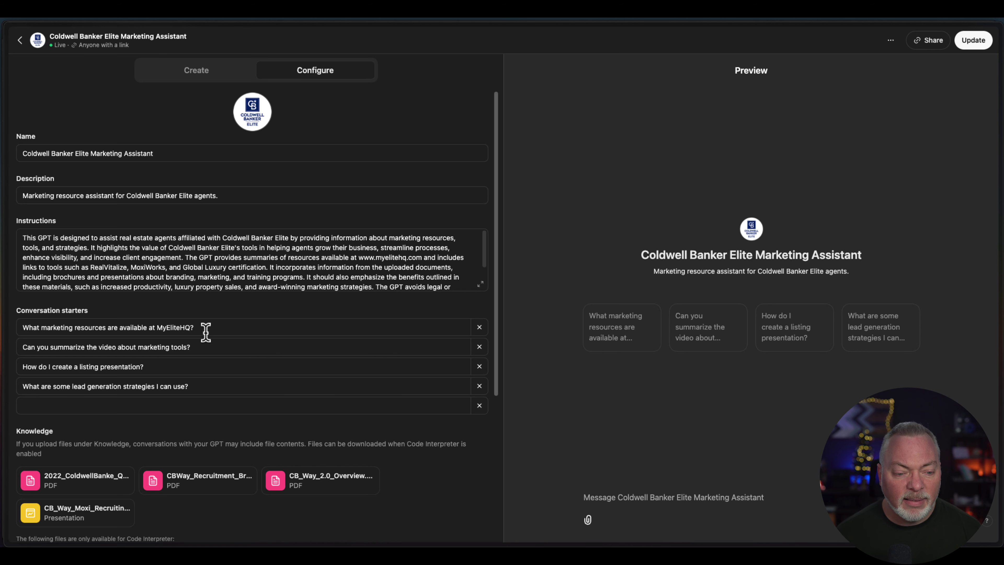
pyautogui.scroll(-1, 196, 364)
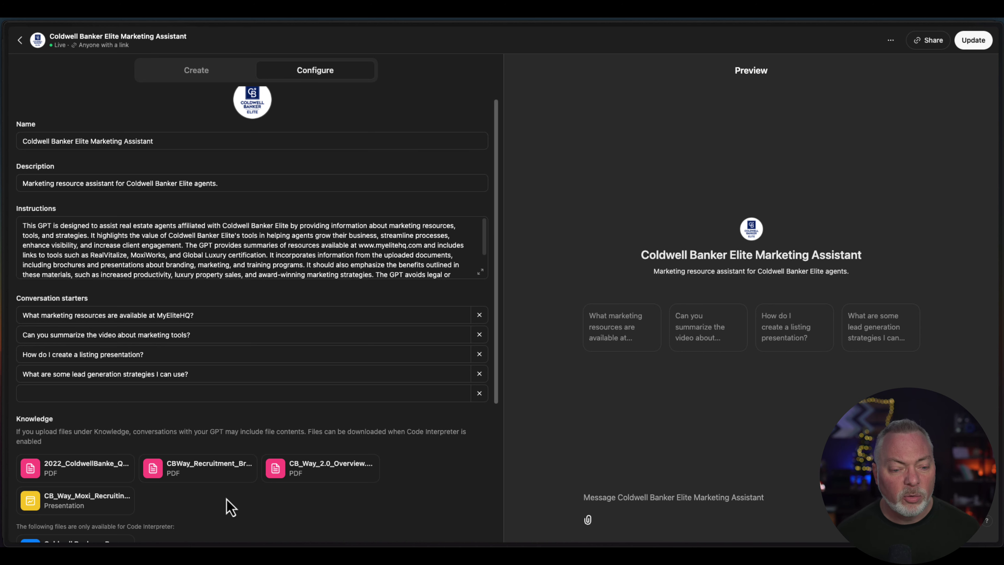
pyautogui.scroll(-5, 233, 498)
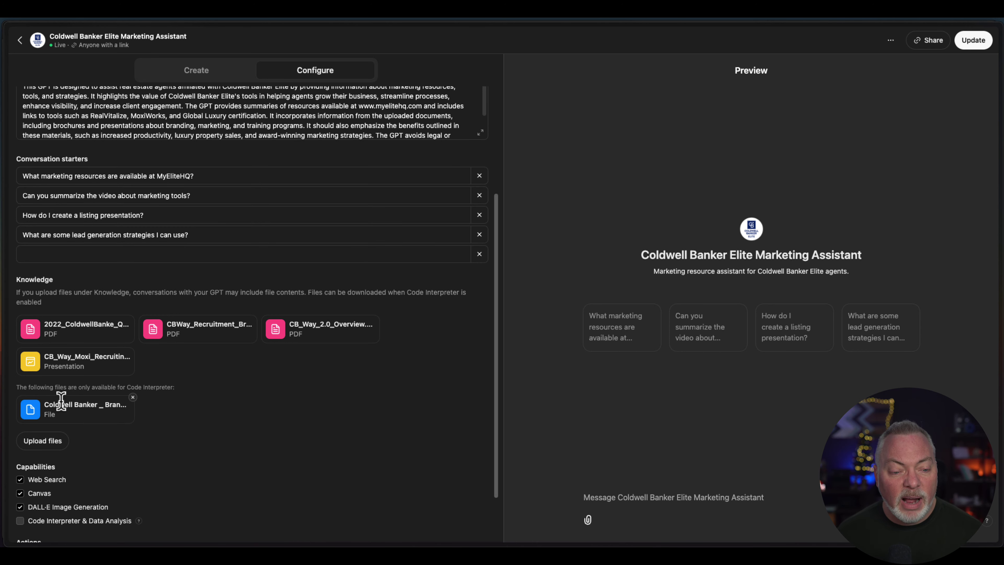
pyautogui.scroll(-2, 179, 419)
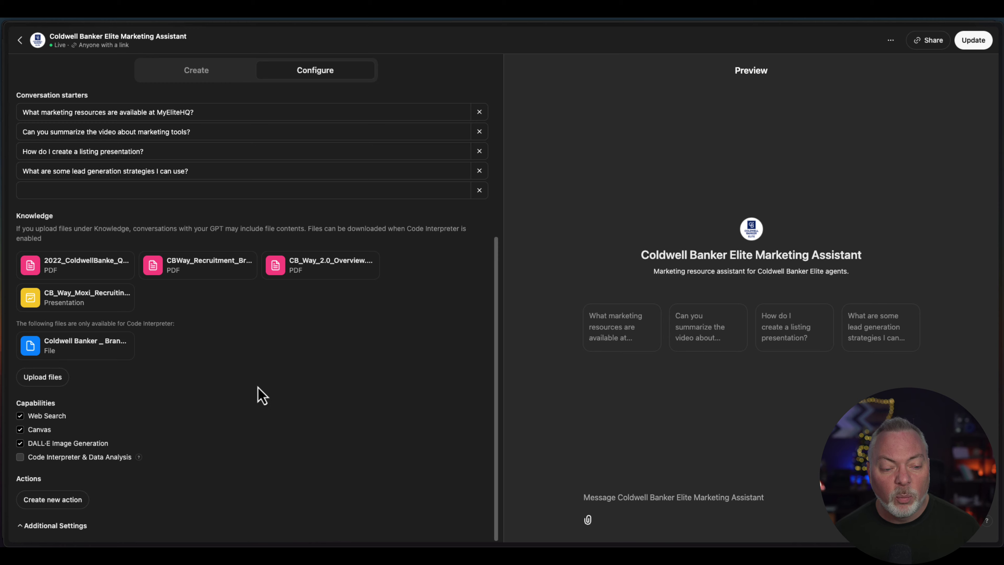
pyautogui.scroll(8, 258, 395)
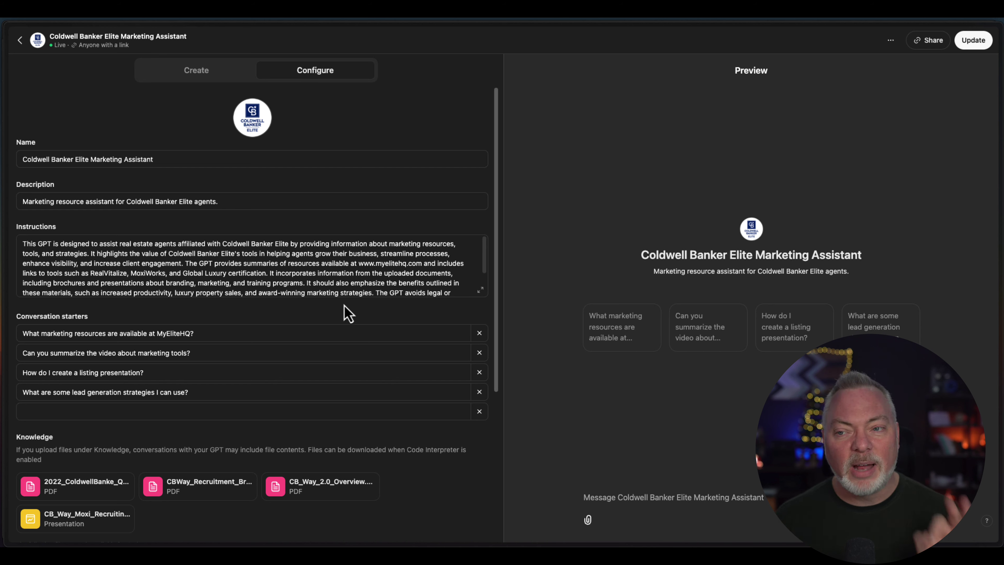
pyautogui.scroll(-6, 162, 321)
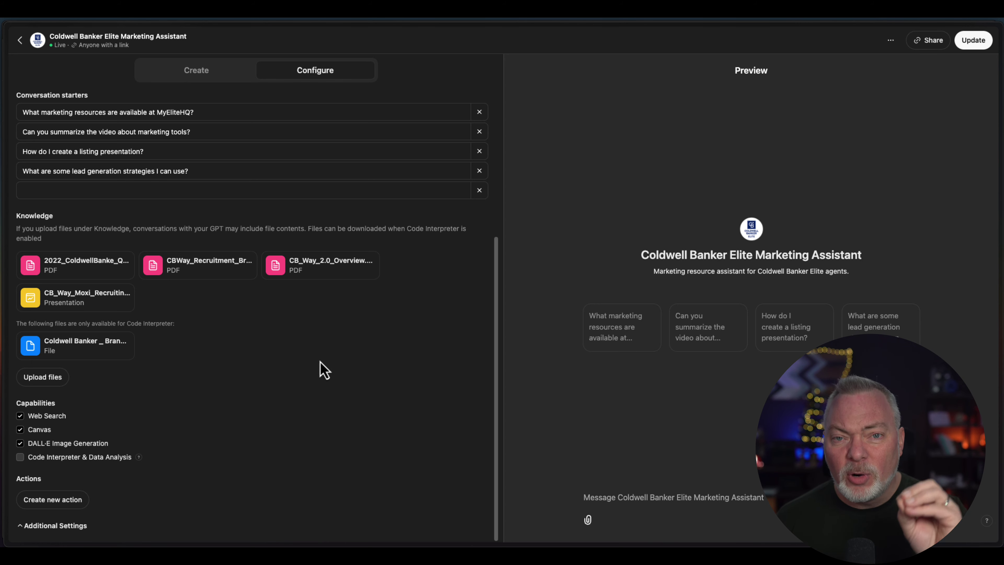
pyautogui.scroll(5, 321, 362)
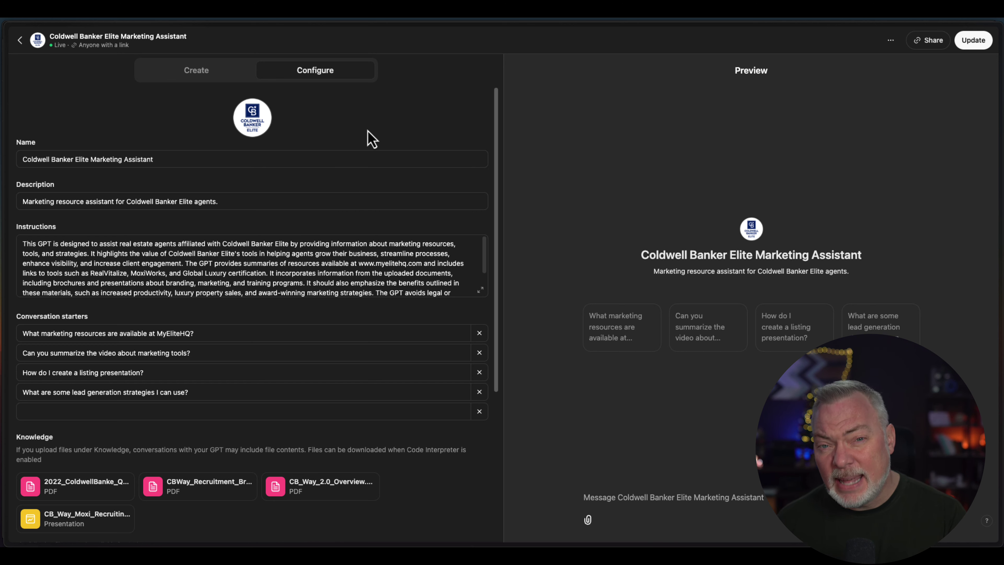
pyautogui.click(21, 40)
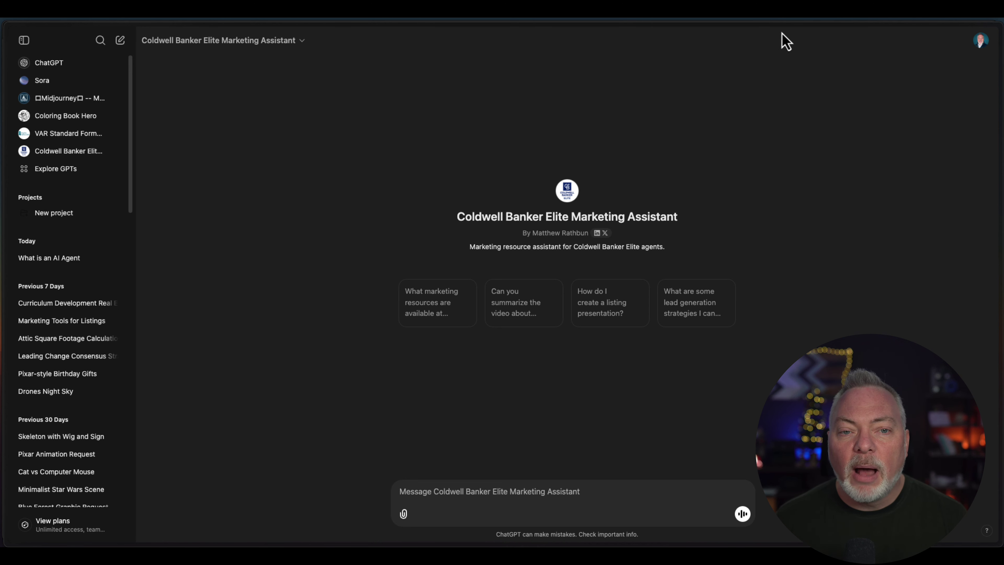
pyautogui.click(980, 43)
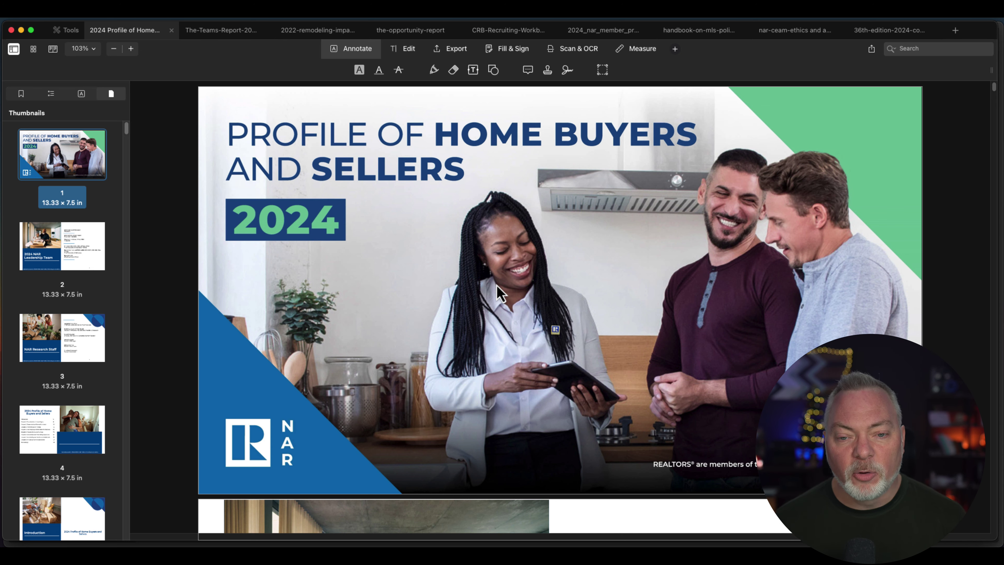
# Switch to the PDF reader and look over the 2024 Profile of Home Buyers and Sellers, The Teams Report and the 2022 remodeling report.
pyautogui.scroll(-5, 411, 327)
pyautogui.scroll(5, 411, 328)
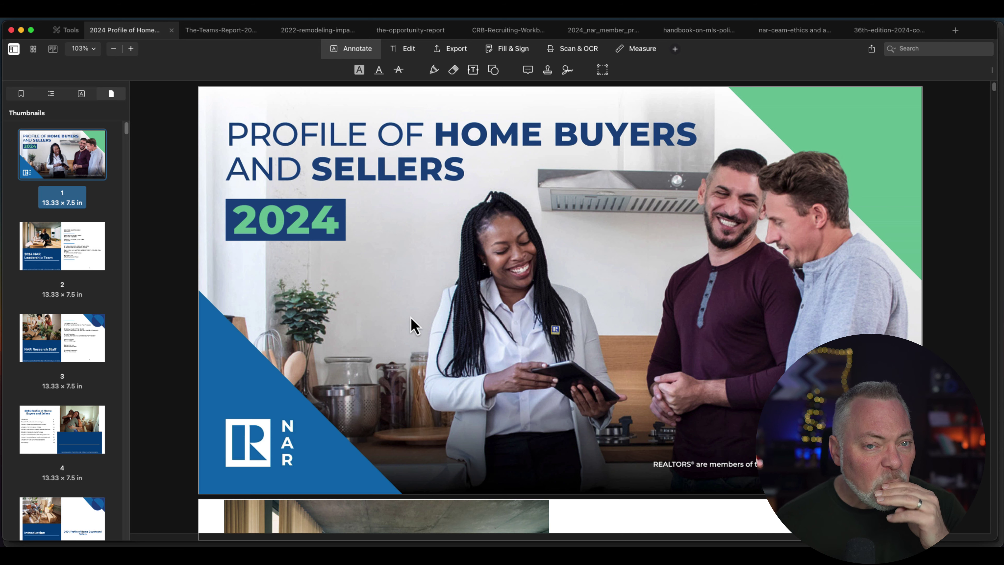
pyautogui.click(221, 34)
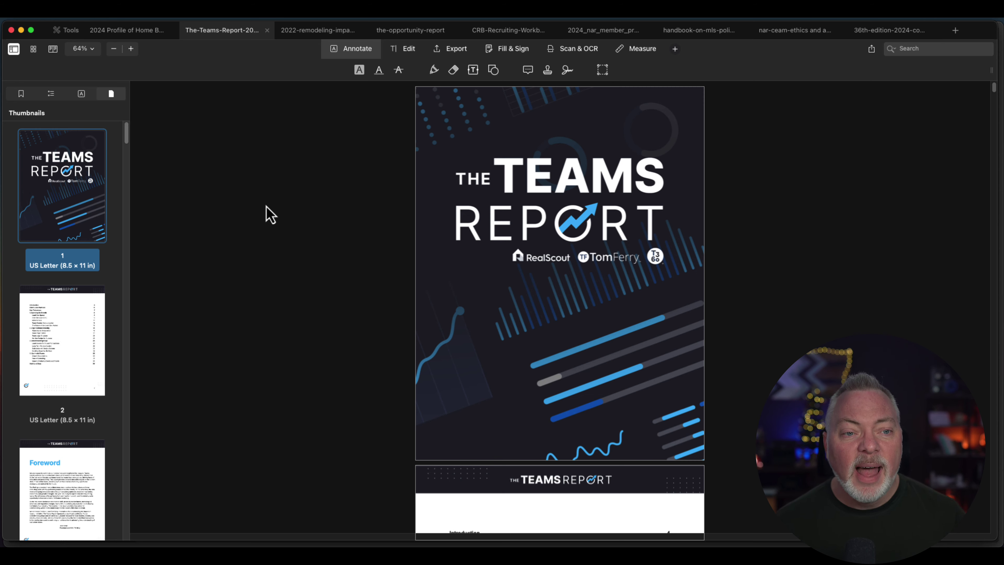
pyautogui.click(120, 33)
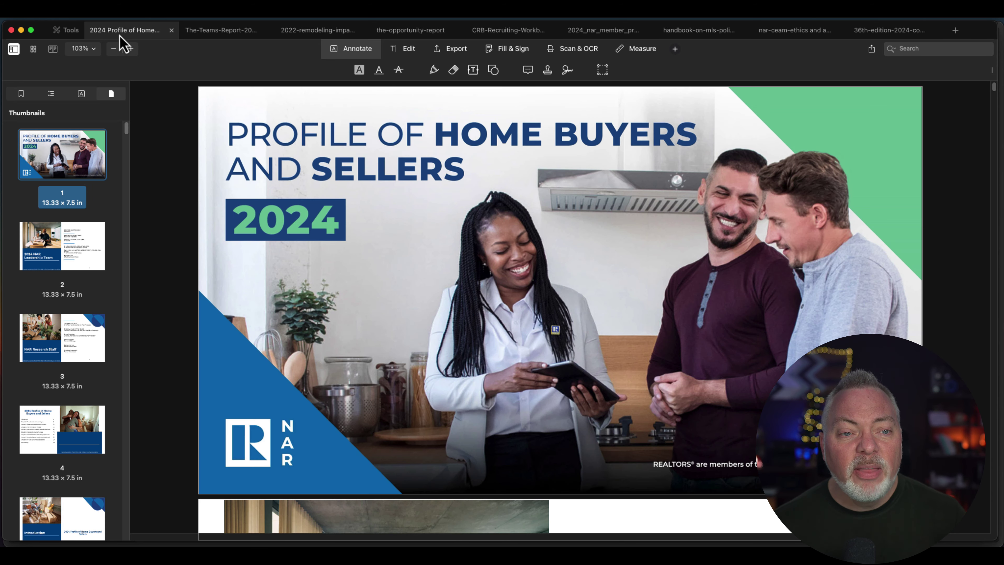
pyautogui.click(193, 39)
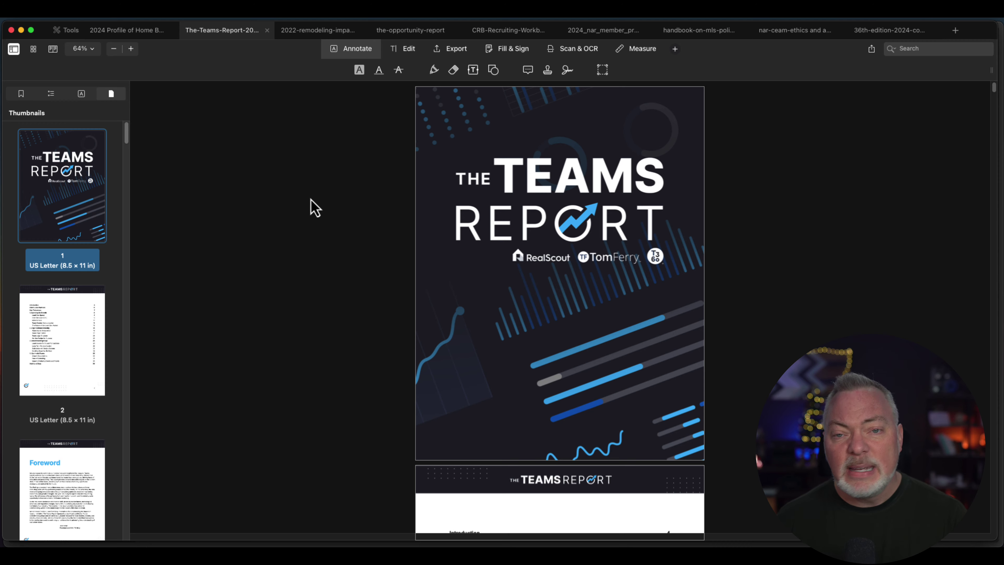
pyautogui.click(322, 30)
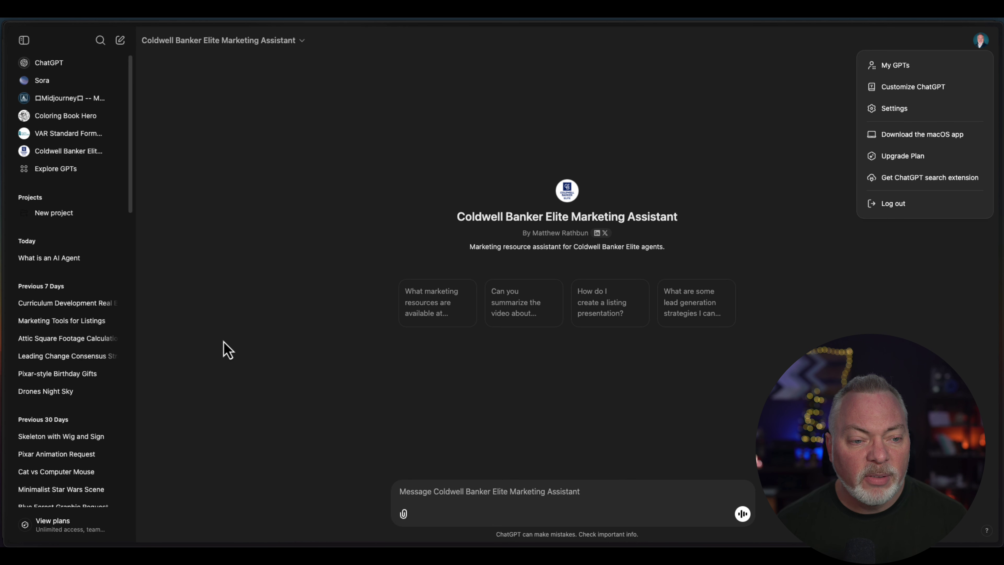
# Switch to the browser, open the saved MR.com site and examine the Personal Development links on its Realtor Association resources page.
pyautogui.moveTo(32, 177)
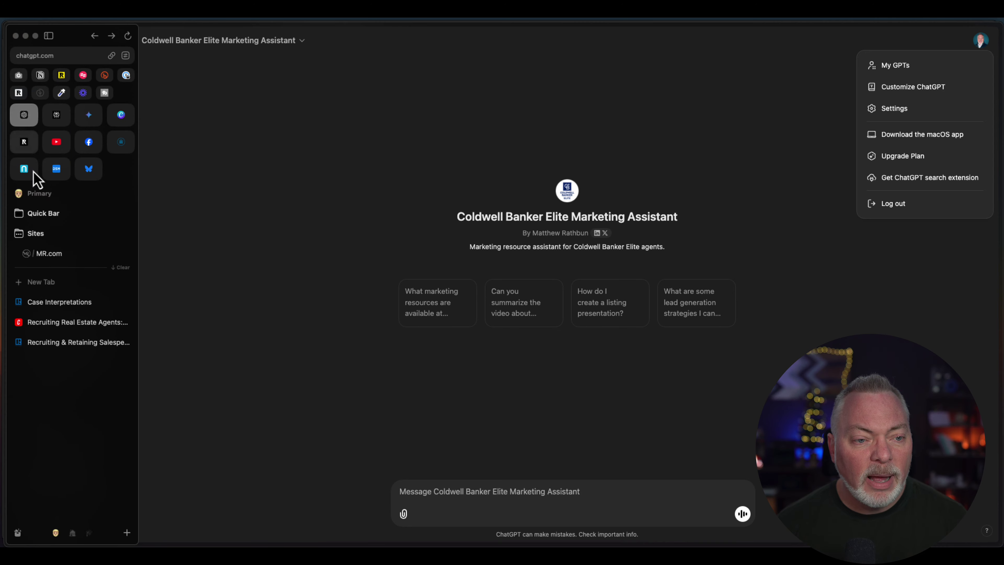
pyautogui.click(49, 253)
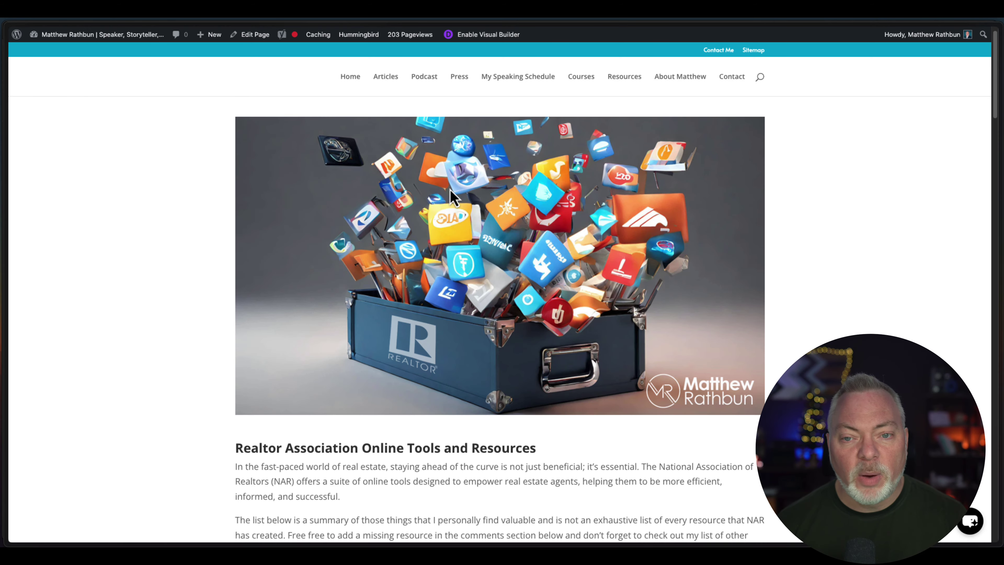
pyautogui.scroll(-5, 370, 188)
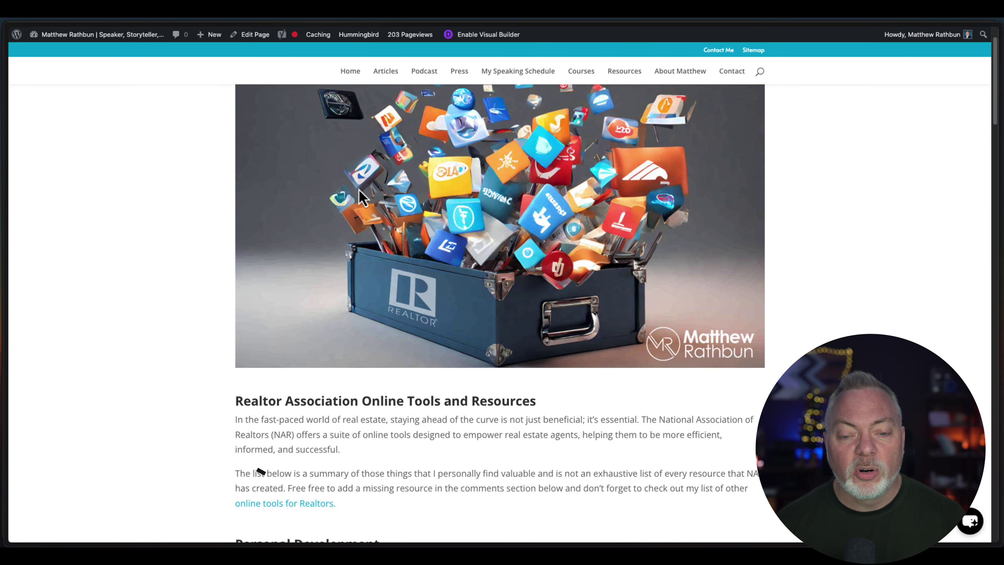
pyautogui.scroll(-3, 358, 228)
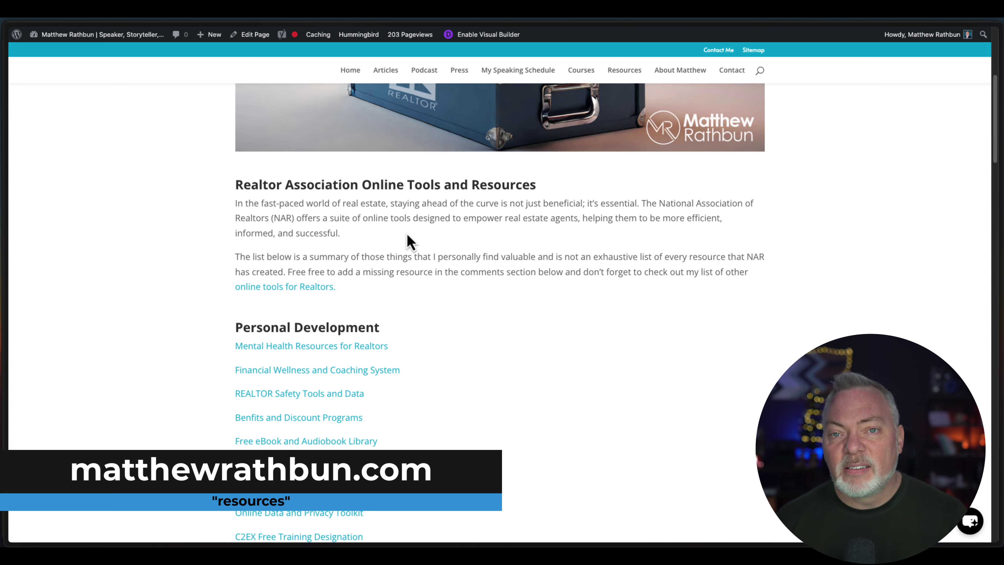
pyautogui.scroll(-2, 409, 241)
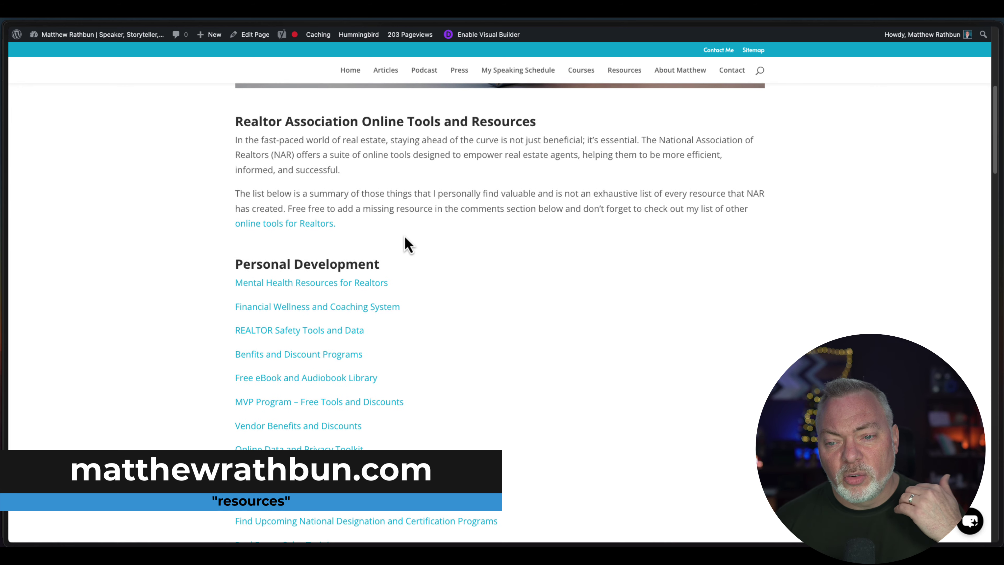
pyautogui.scroll(-3, 408, 245)
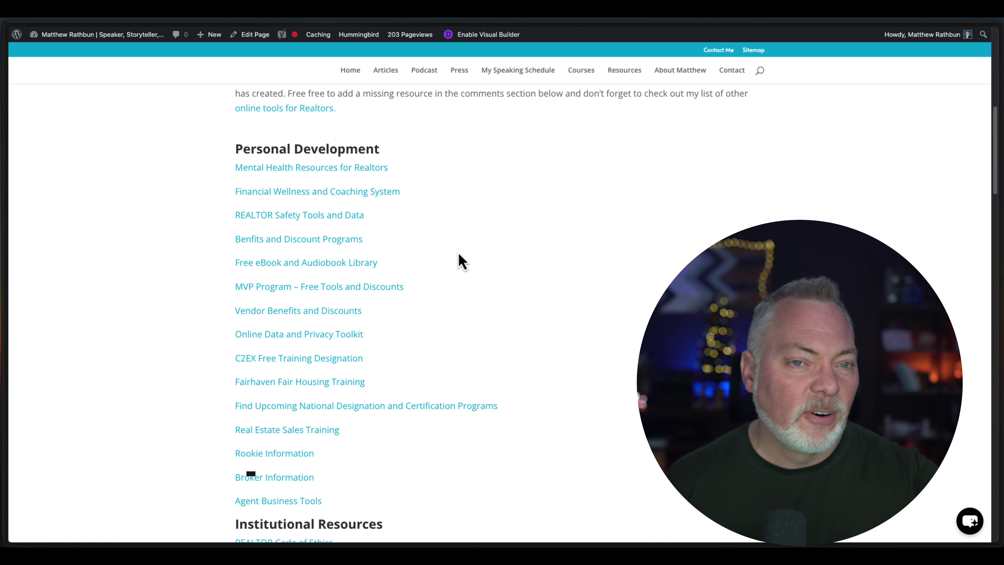
pyautogui.scroll(-1, 462, 261)
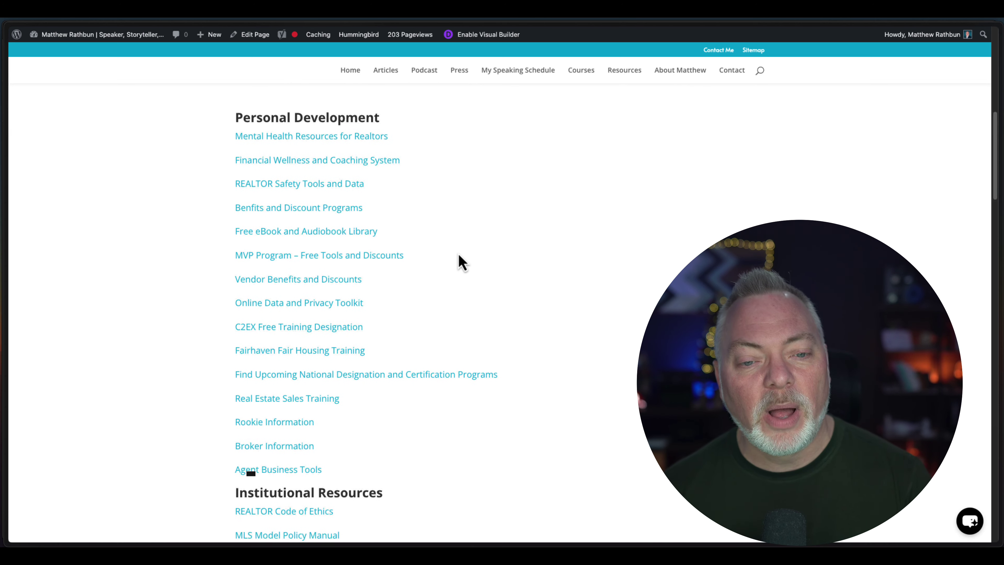
pyautogui.scroll(-1, 462, 262)
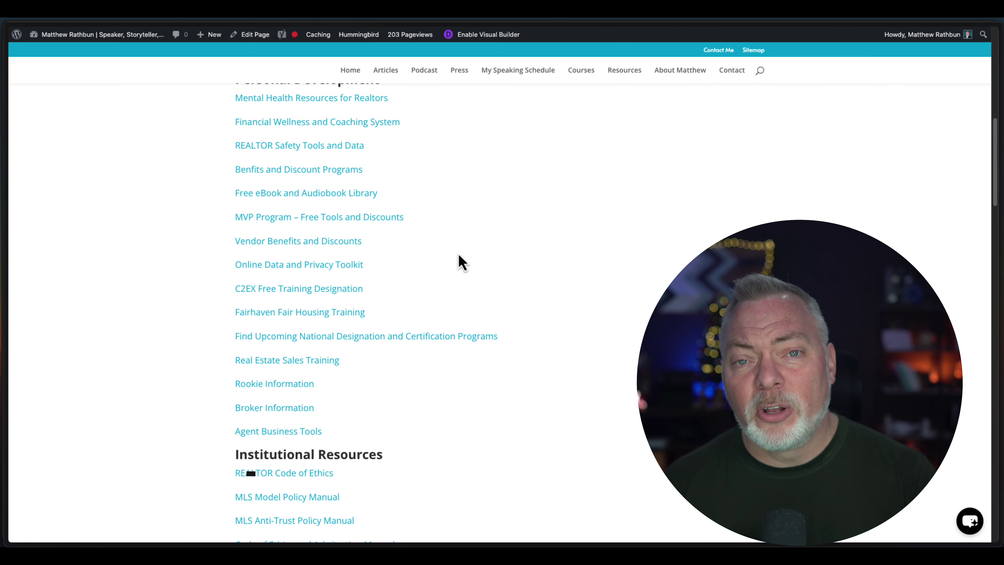
# Look through the Institutional, Marketing, and Statistical and Research Resources links for reports suited to a custom GPT.
pyautogui.scroll(-5, 462, 262)
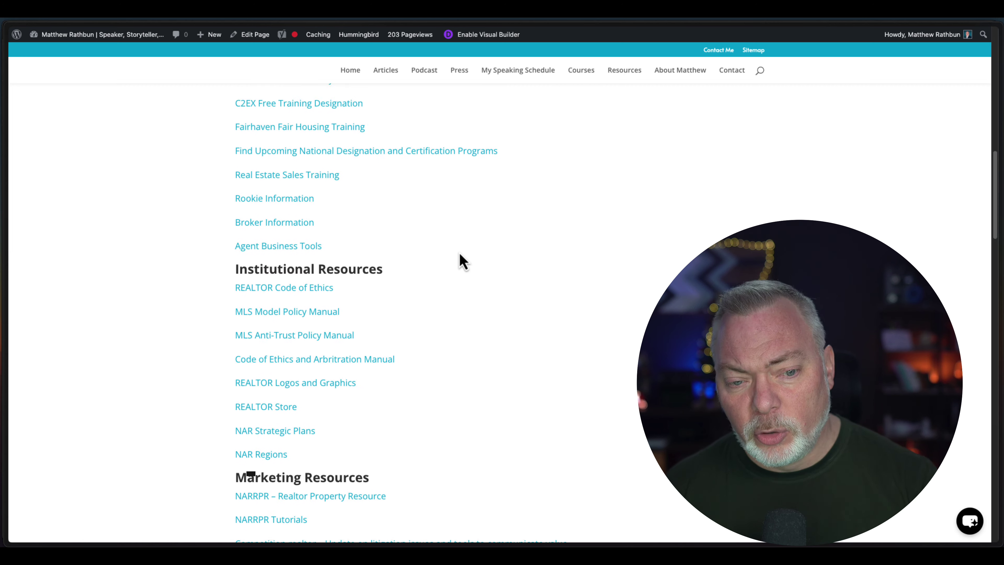
pyautogui.scroll(-3, 462, 261)
pyautogui.scroll(-6, 462, 262)
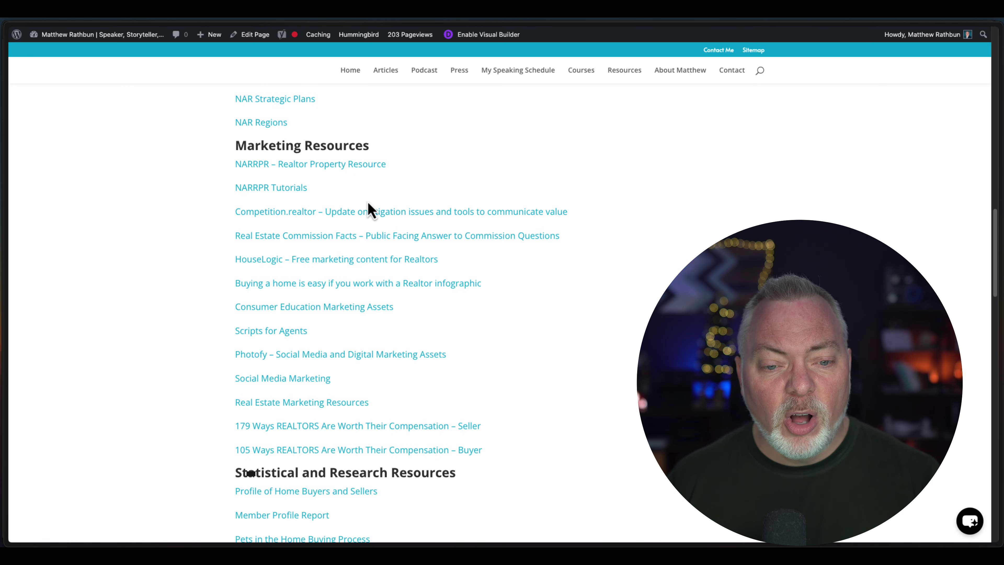
pyautogui.scroll(-11, 365, 238)
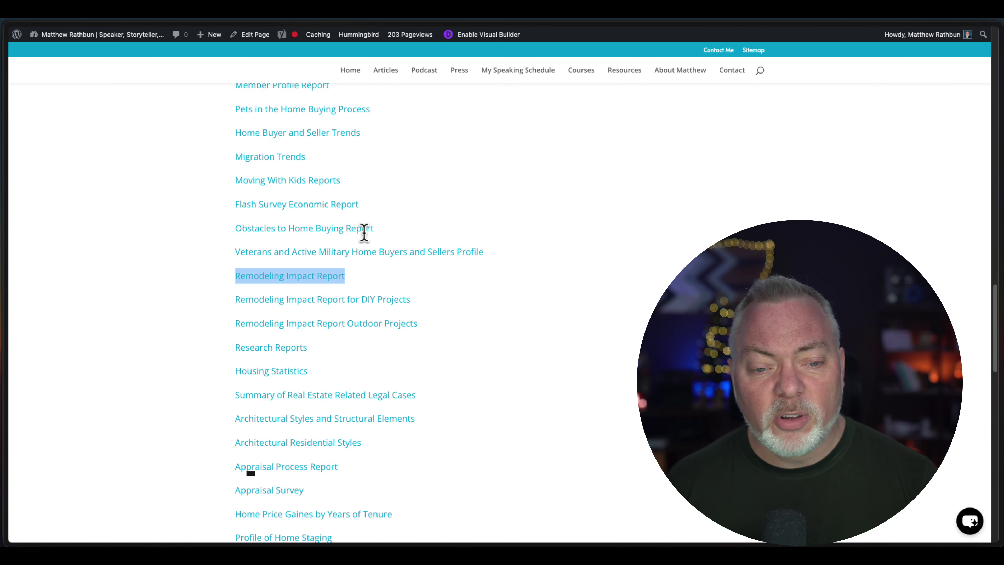
pyautogui.scroll(-8, 366, 238)
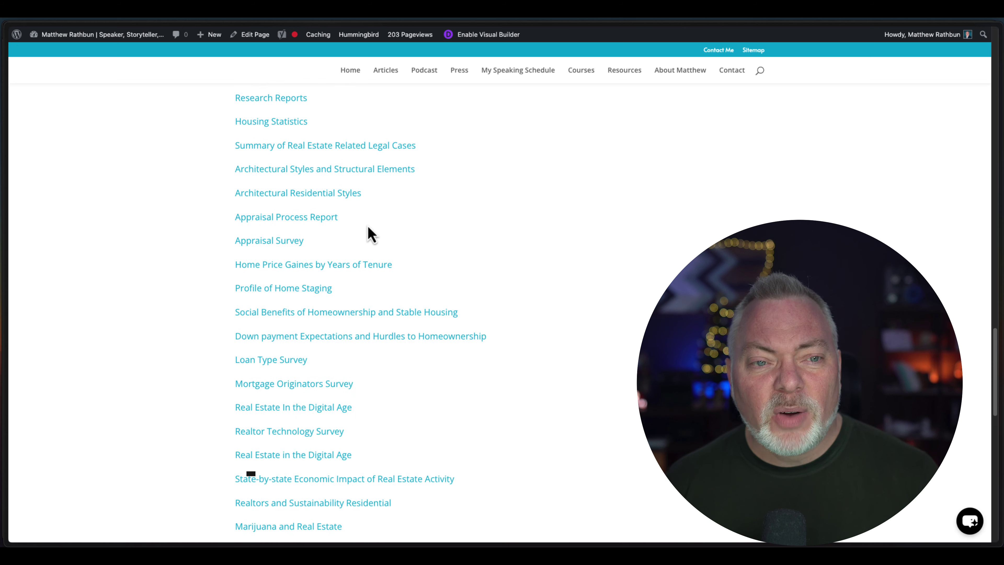
# Skim the remaining research links, switch to the PDF reader and revisit the opportunity, 2022 remodeling, teams and home buyers and sellers reports.
pyautogui.moveTo(4, 237)
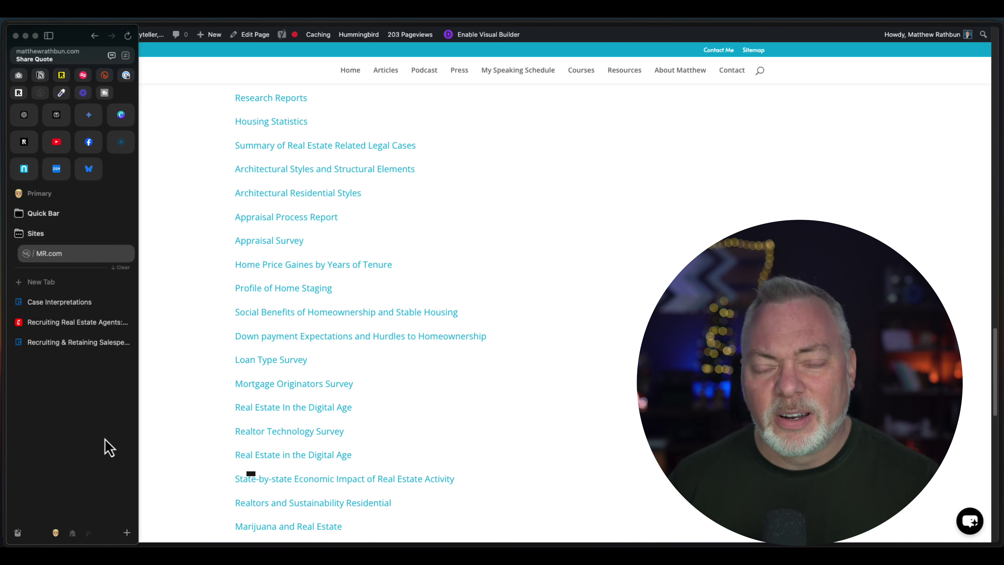
pyautogui.scroll(-6, 194, 416)
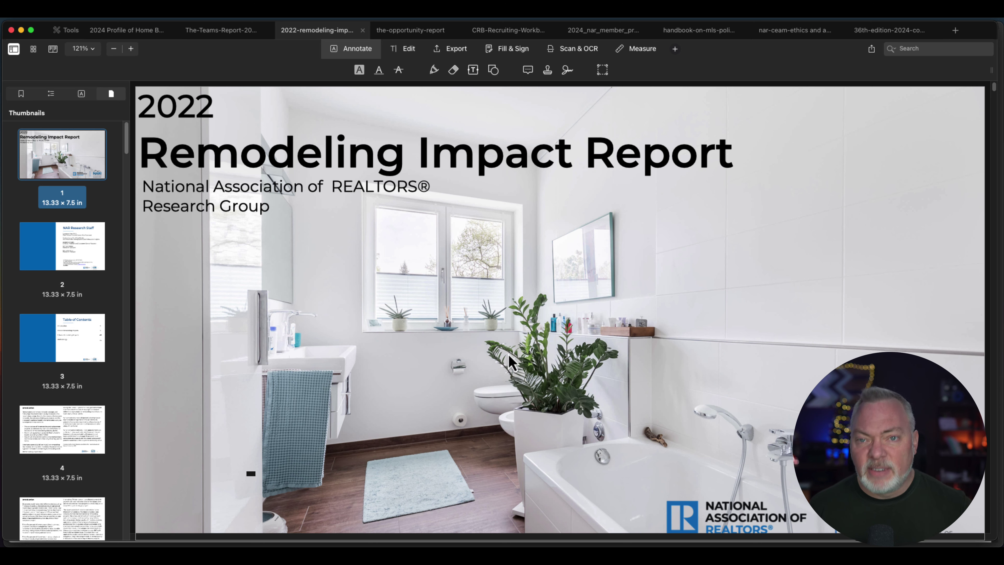
pyautogui.click(416, 33)
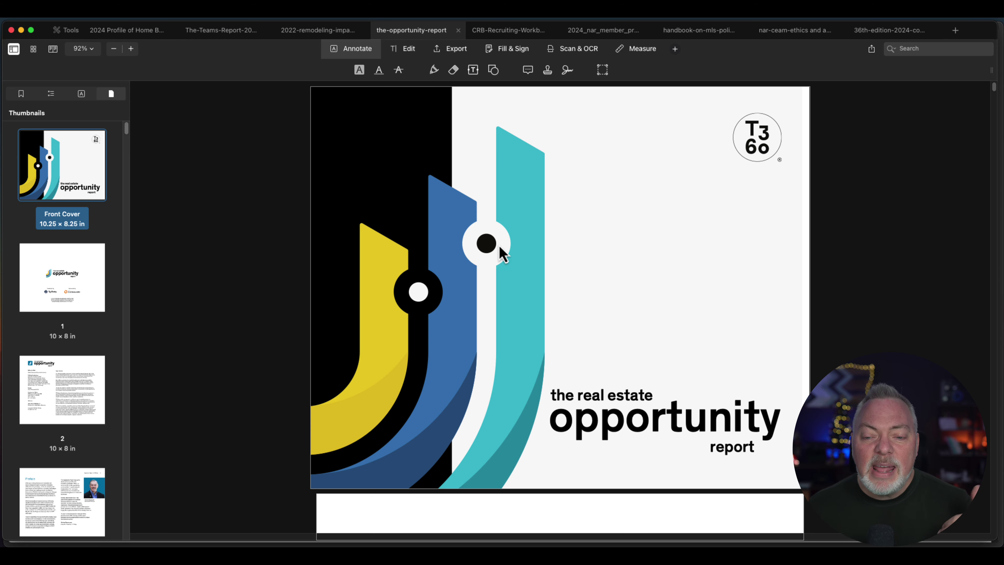
pyautogui.click(305, 35)
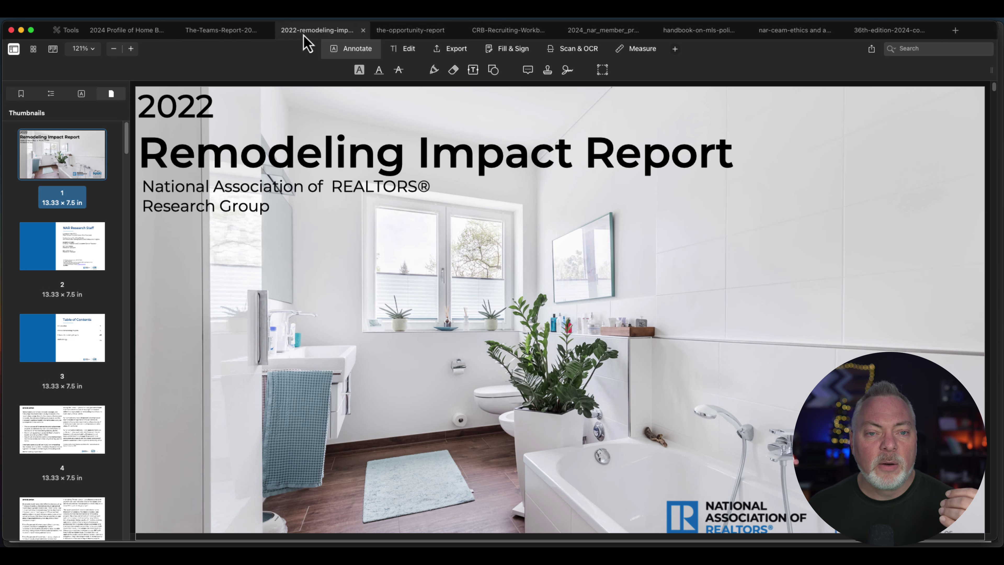
pyautogui.click(213, 36)
pyautogui.click(109, 36)
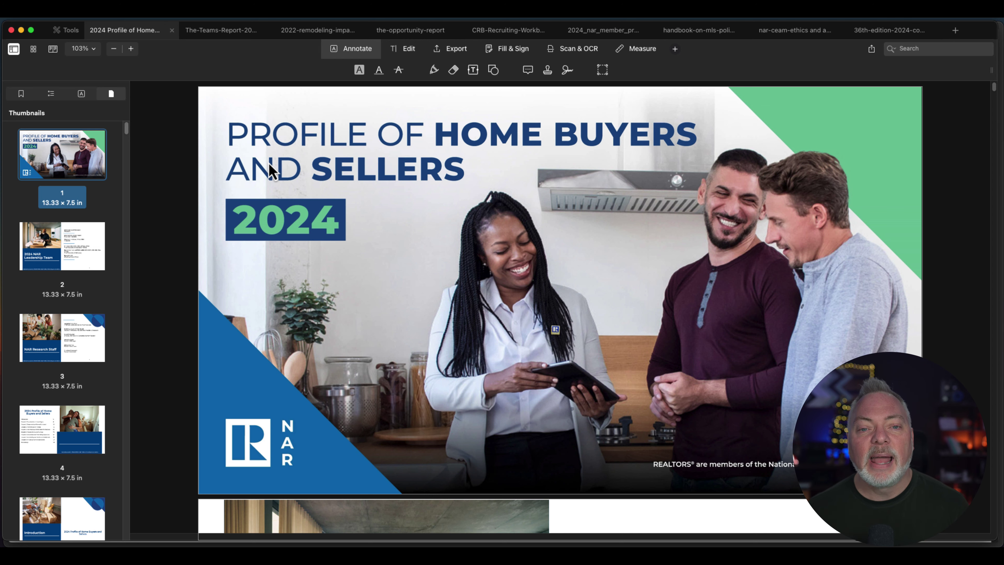
pyautogui.click(411, 31)
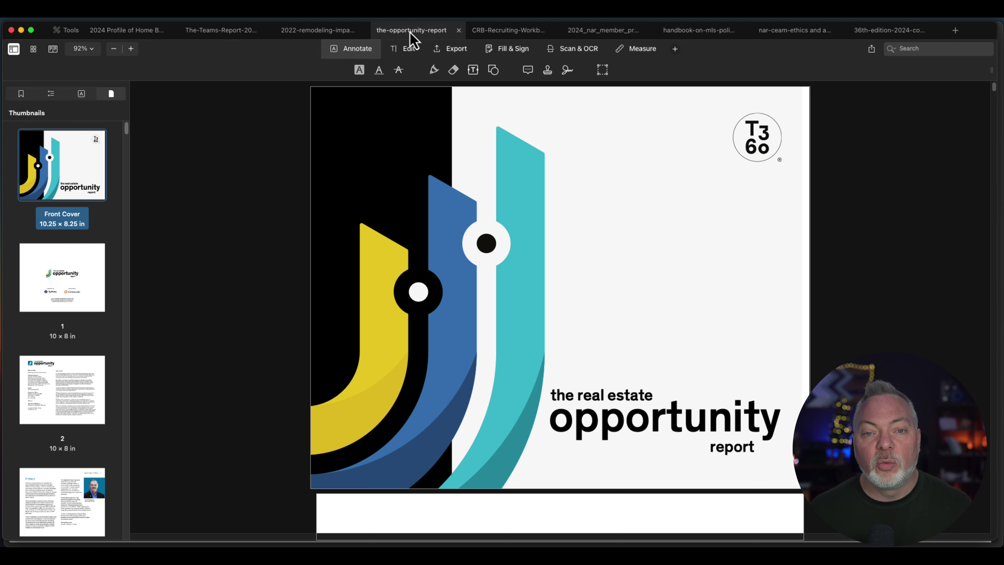
# Look over the CRB recruiting workbook, 2024 Member Profile, Multiple Listing Policy handbook, Code of Ethics & Arbitration manual and 36th edition 2024 document.
pyautogui.click(500, 32)
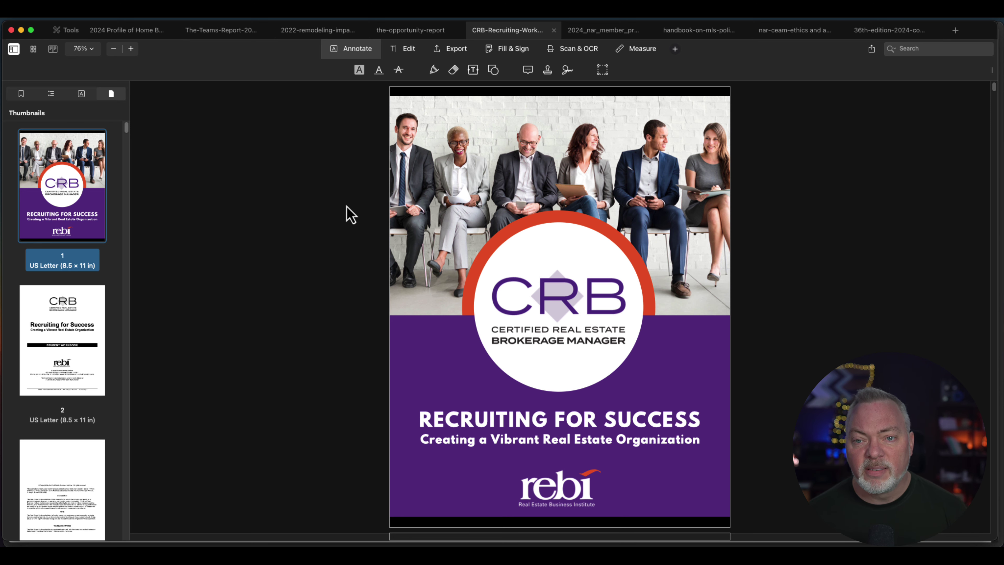
pyautogui.click(610, 33)
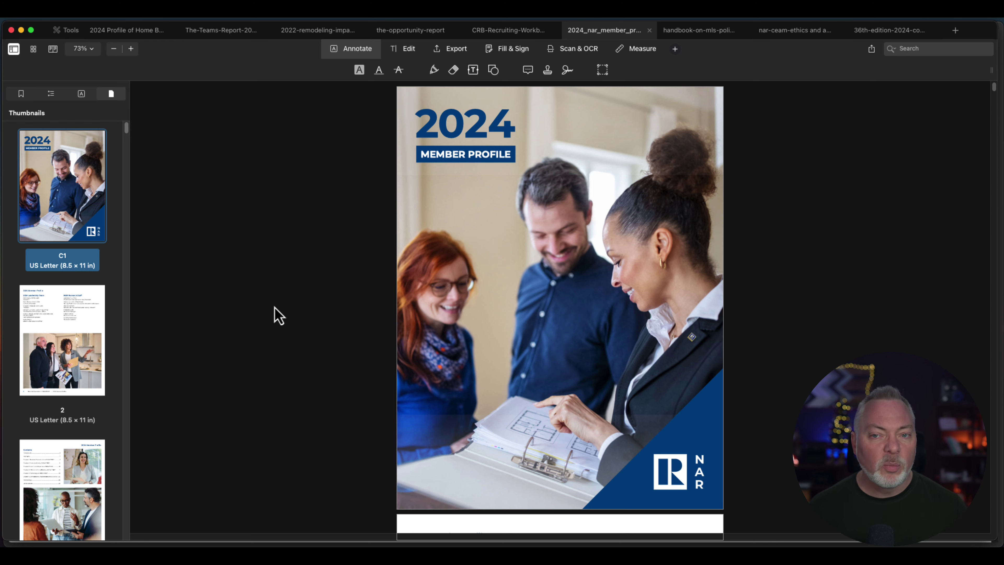
pyautogui.click(412, 27)
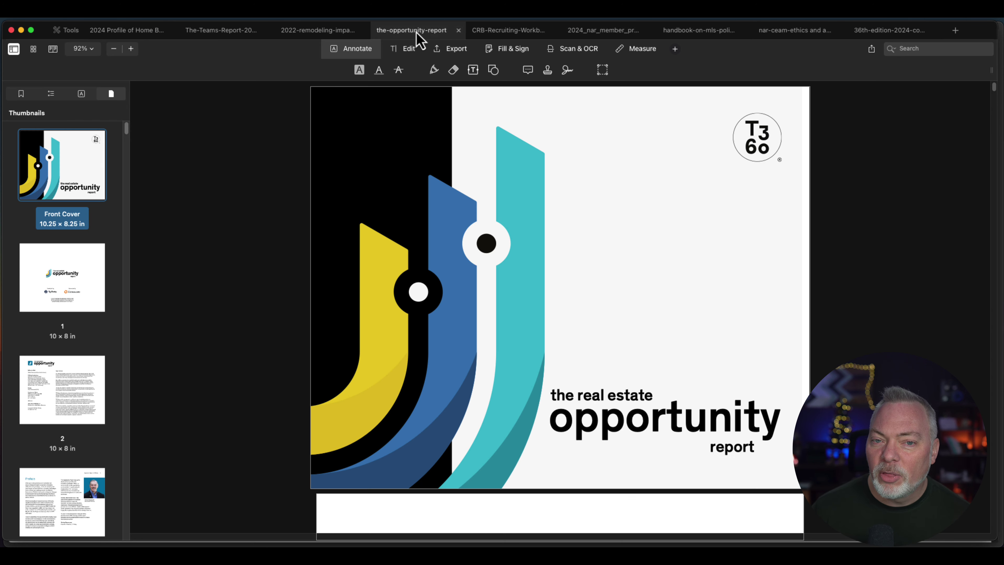
pyautogui.click(700, 31)
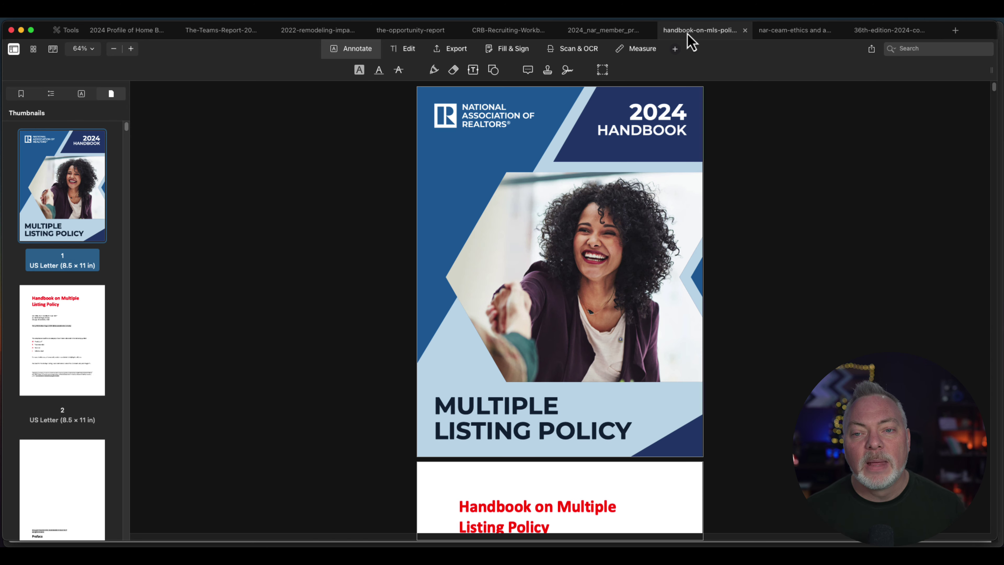
pyautogui.click(622, 33)
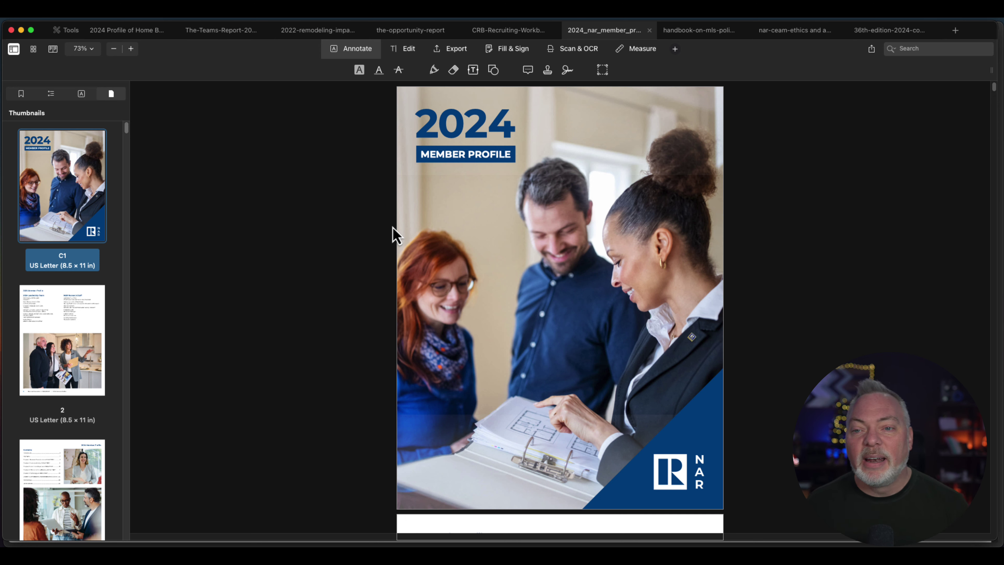
pyautogui.click(708, 37)
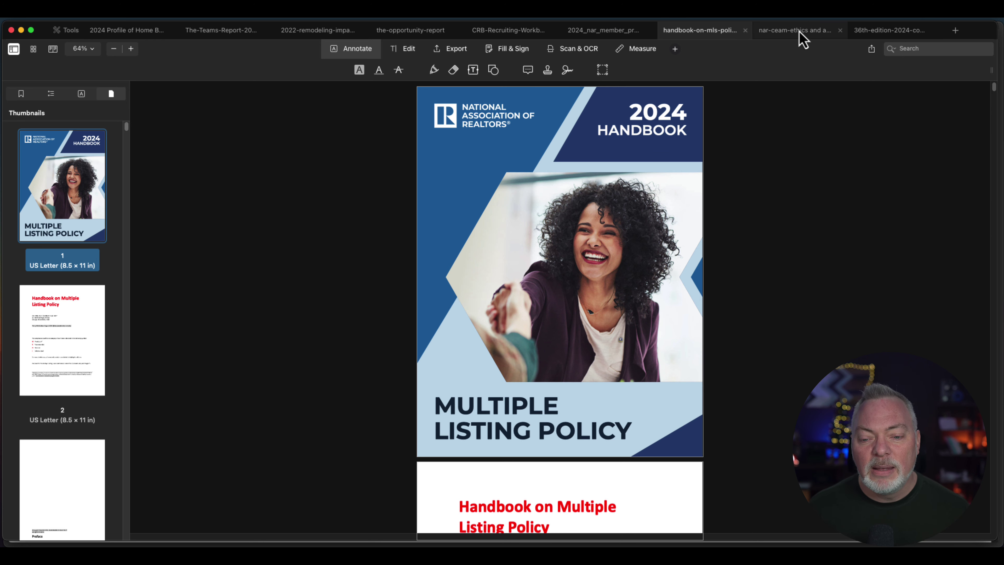
pyautogui.click(803, 38)
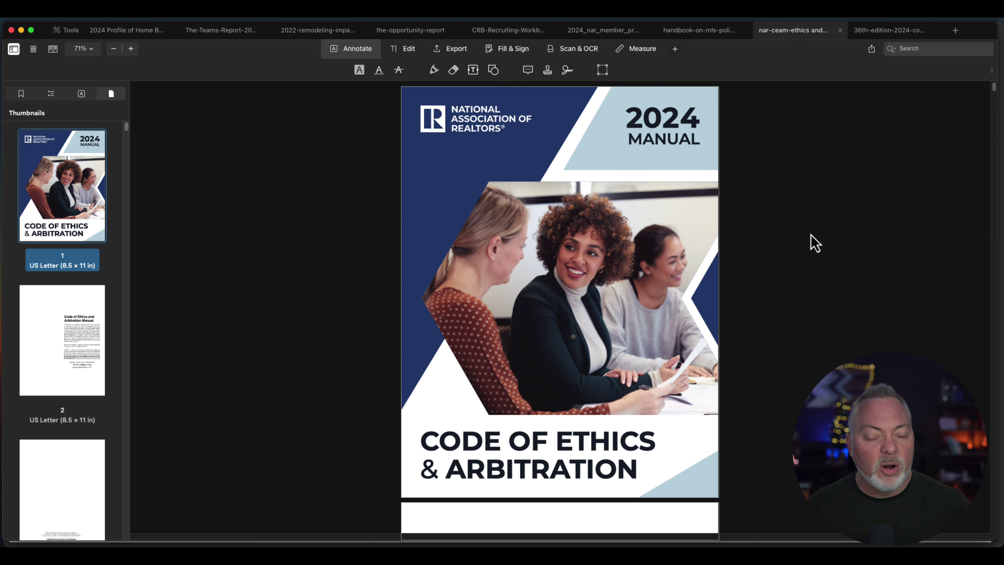
pyautogui.click(895, 35)
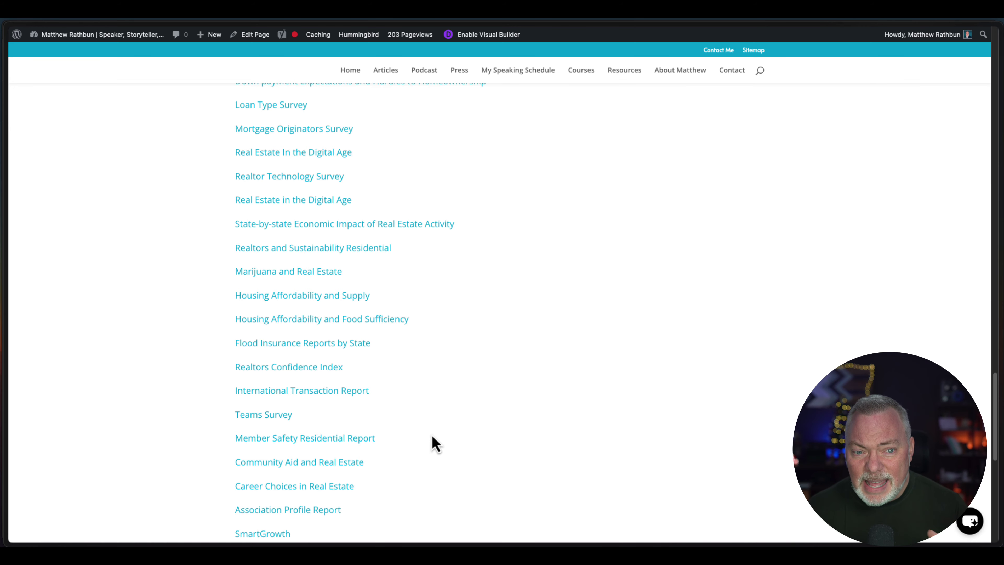
# Switch to the browser and examine the Case Interpretations page of the Code of Ethics and Arbitration Manual.
pyautogui.moveTo(7, 245)
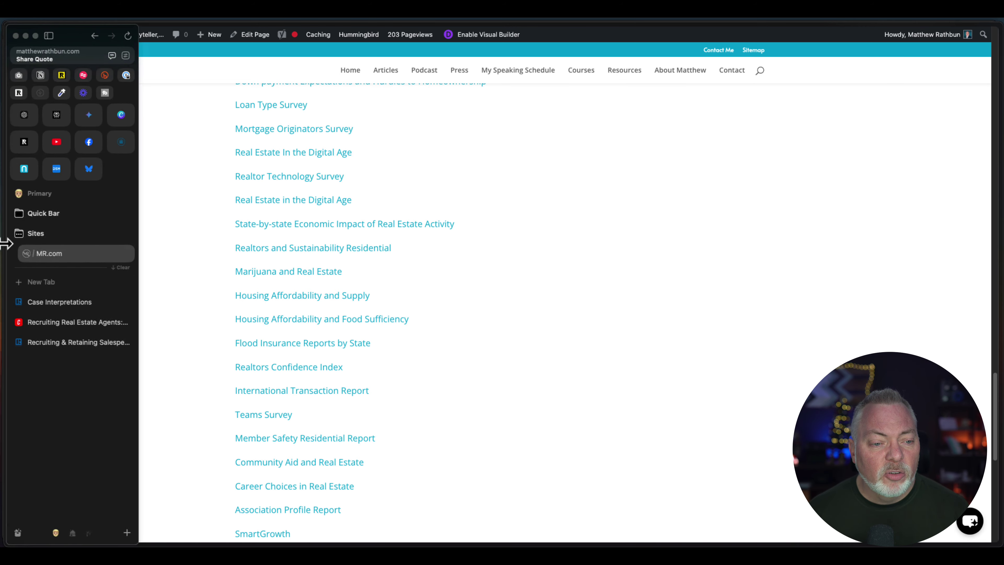
pyautogui.click(60, 304)
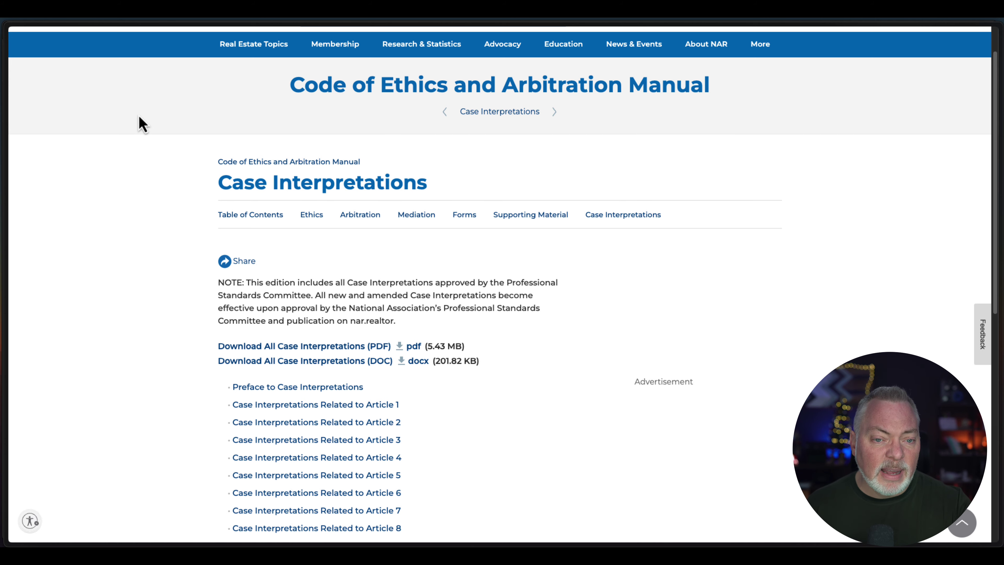
pyautogui.scroll(-10, 163, 208)
pyautogui.scroll(10, 157, 225)
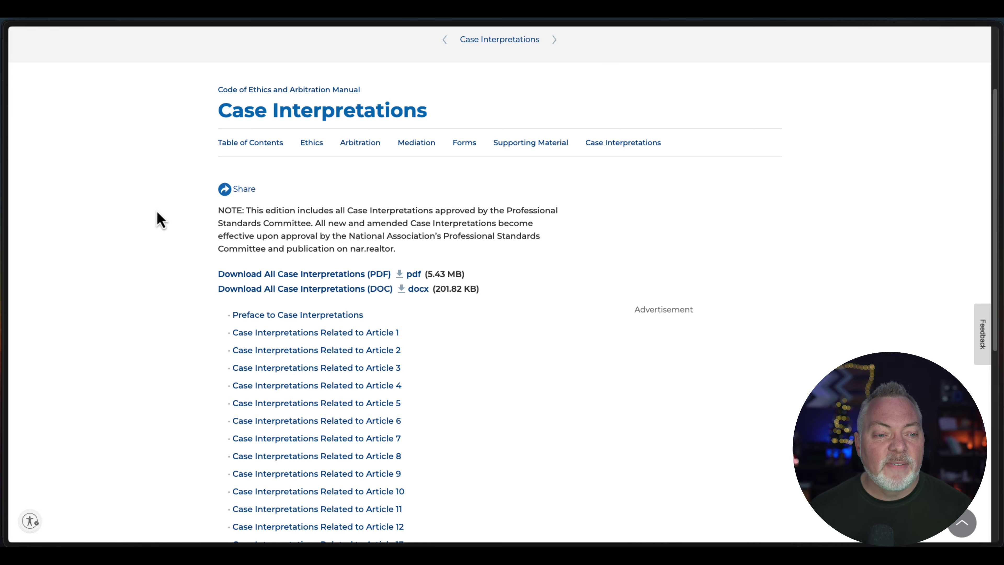
# Look through The Close's article "Recruiting Real Estate Agents: The Ultimate Guide for Brokerages".
pyautogui.moveTo(6, 216)
pyautogui.click(67, 330)
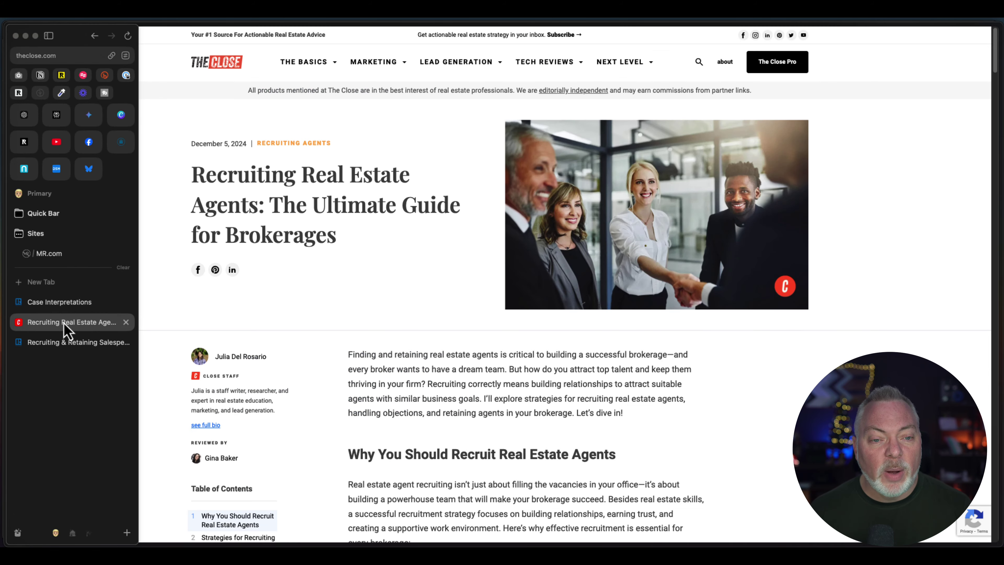
pyautogui.scroll(-5, 342, 194)
pyautogui.scroll(-15, 342, 194)
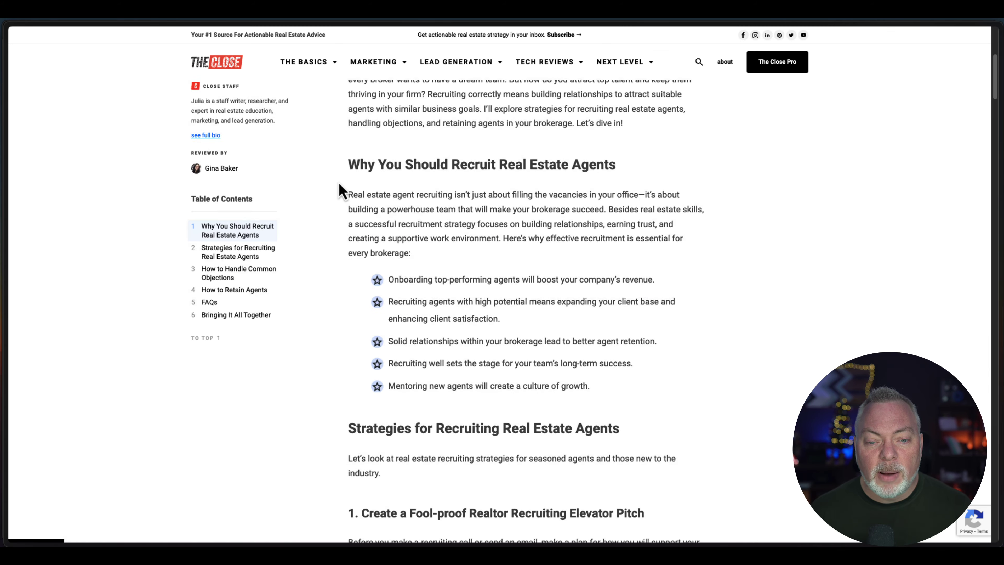
pyautogui.scroll(-20, 337, 183)
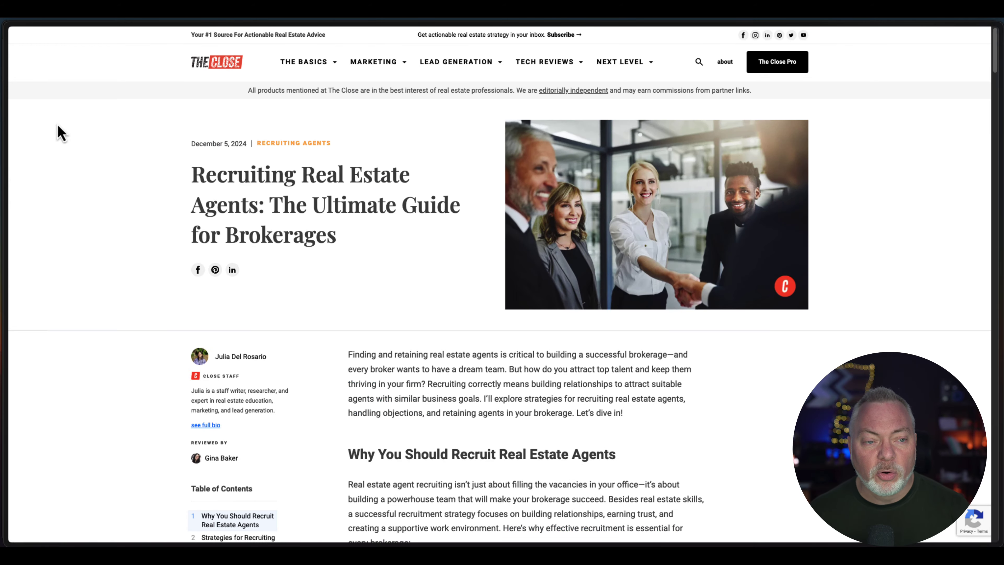
# View the Recruiting & Retaining Salespeople article on the NAR site and return to the MR.com resources list.
pyautogui.moveTo(7, 123)
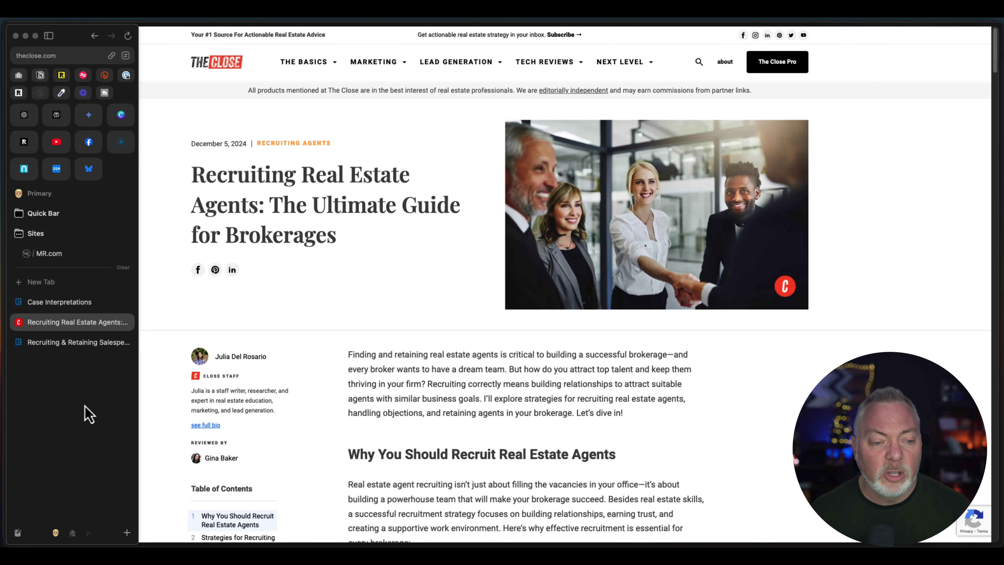
pyautogui.click(72, 343)
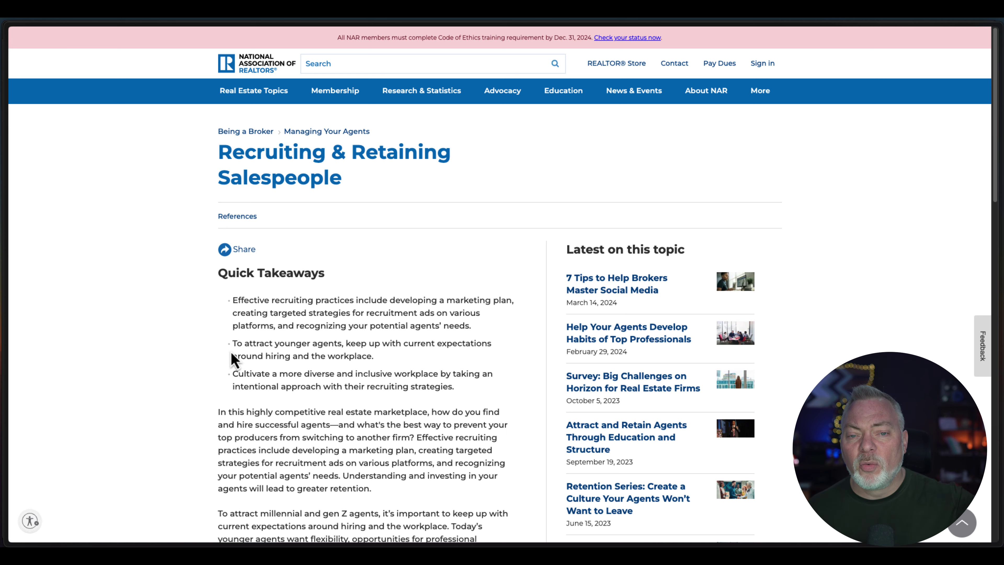
pyautogui.moveTo(5, 245)
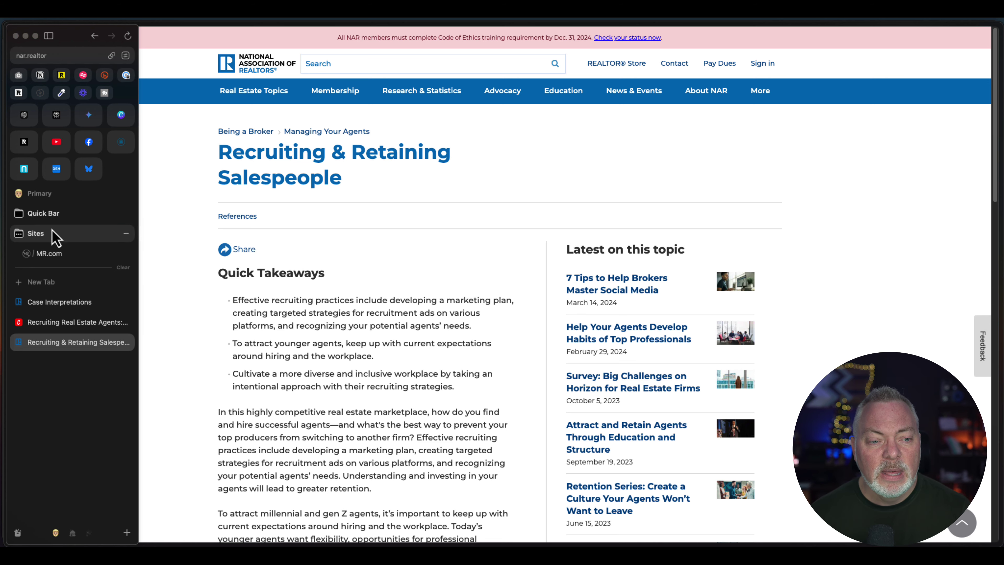
pyautogui.click(53, 256)
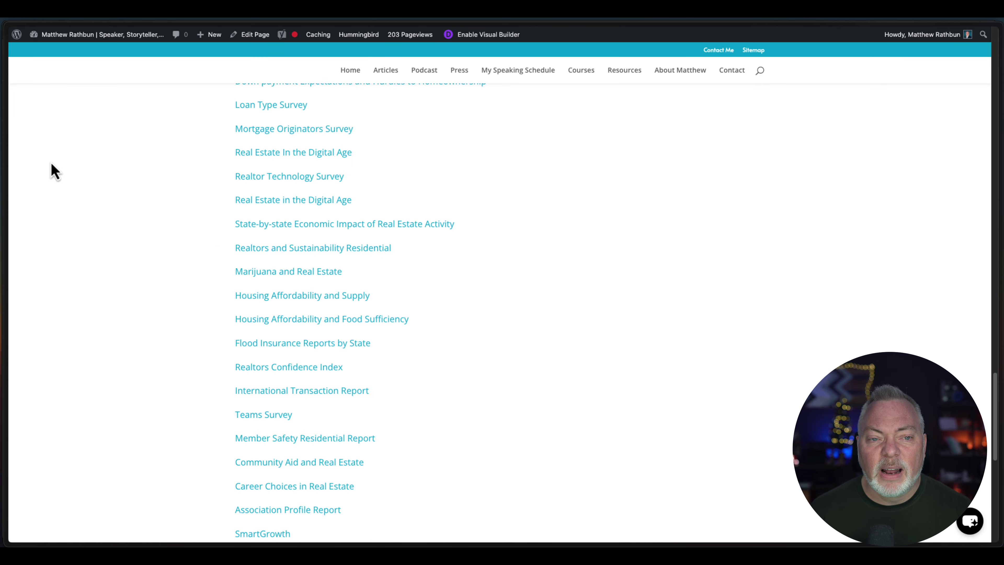
# Switch to ChatGPT, open the list of own GPTs and start creating a new GPT.
pyautogui.click(22, 112)
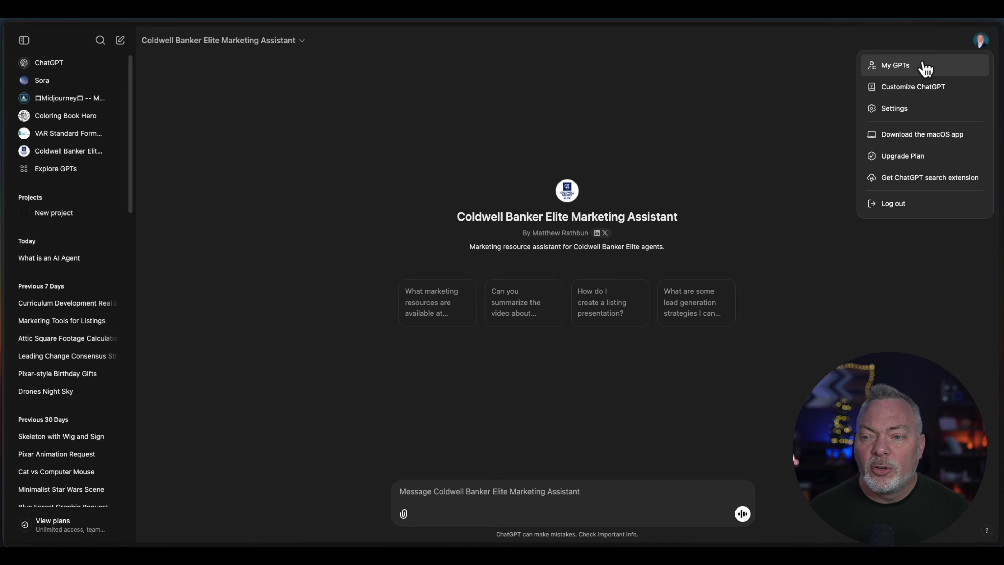
pyautogui.click(940, 71)
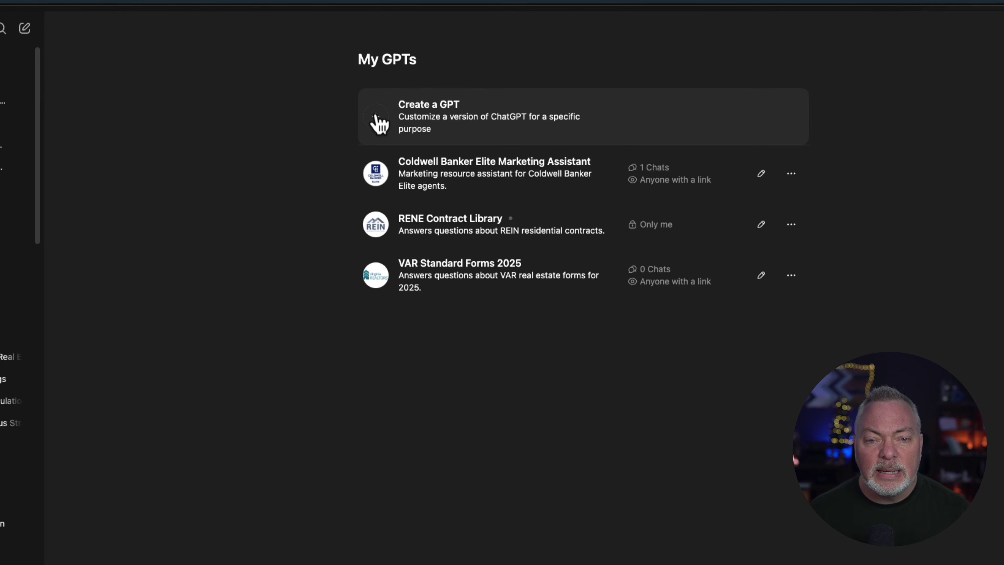
pyautogui.click(378, 122)
# Name the new GPT "NAR Regulations Assistant".
pyautogui.click(96, 160)
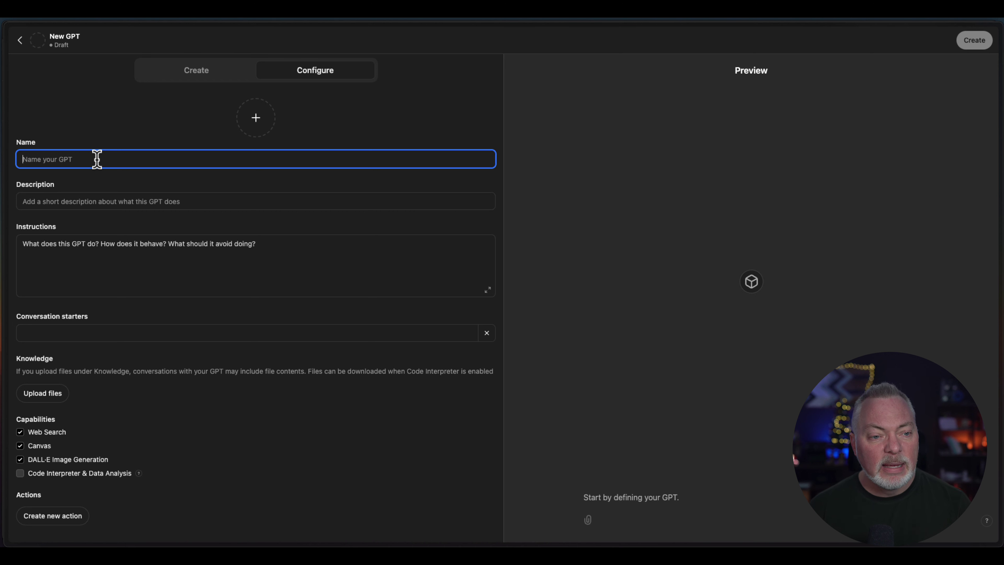
pyautogui.write('NAR Regul')
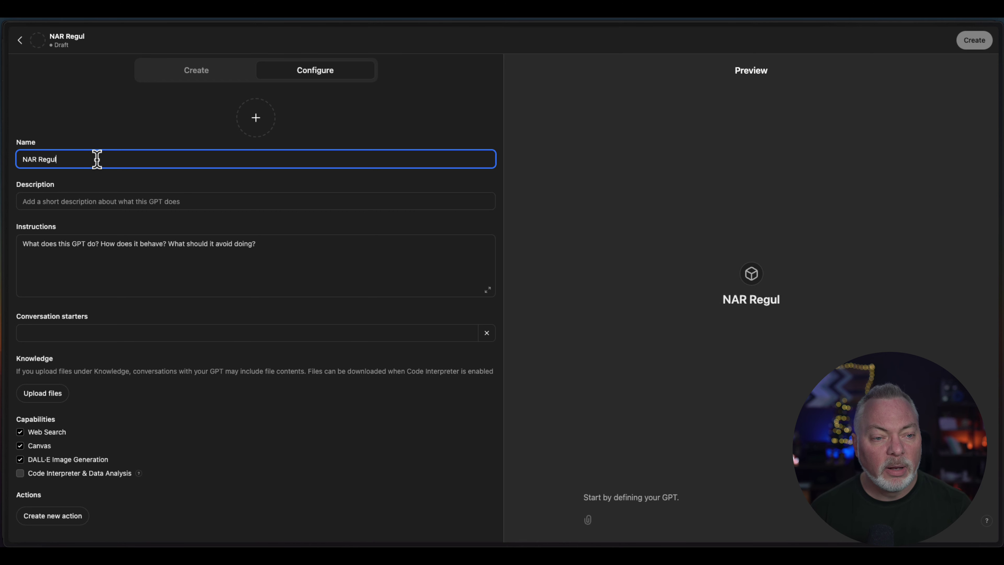
pyautogui.write('ation')
pyautogui.press('BackSpace')
pyautogui.press('BackSpace')
pyautogui.press('BackSpace')
pyautogui.press('BackSpace')
pyautogui.press('BackSpace')
pyautogui.press('BackSpace')
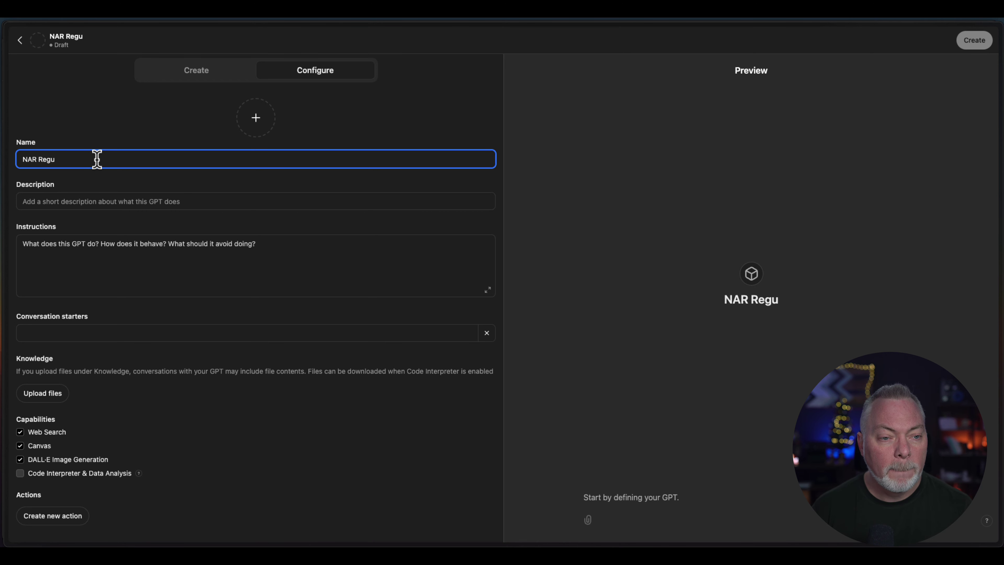
pyautogui.write('lations Assistant')
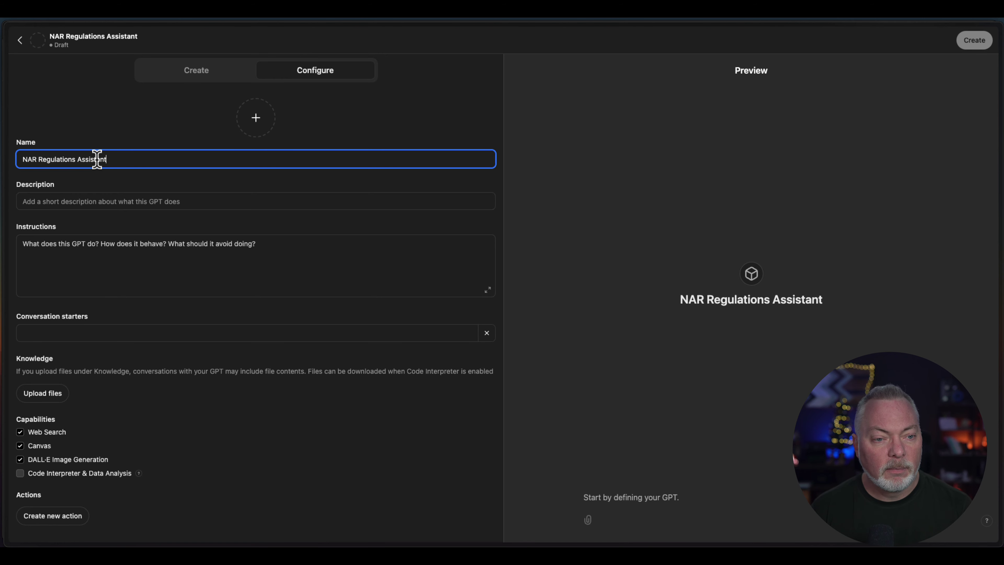
pyautogui.press('Tab')
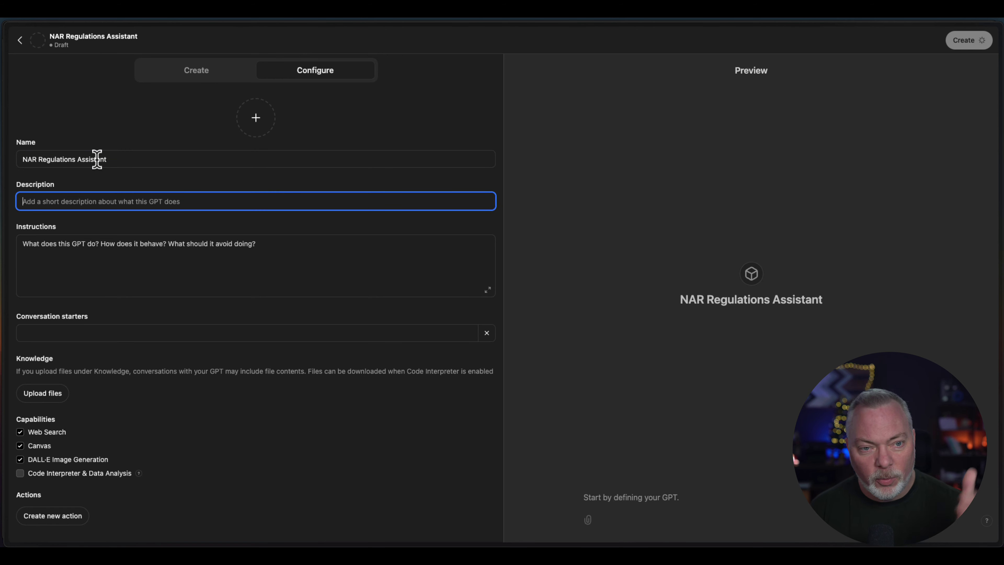
# Send GPT Builder the message "I am creating a personal resources for the National association of realtors MLS and Code of ethics policies.".
pyautogui.click(203, 85)
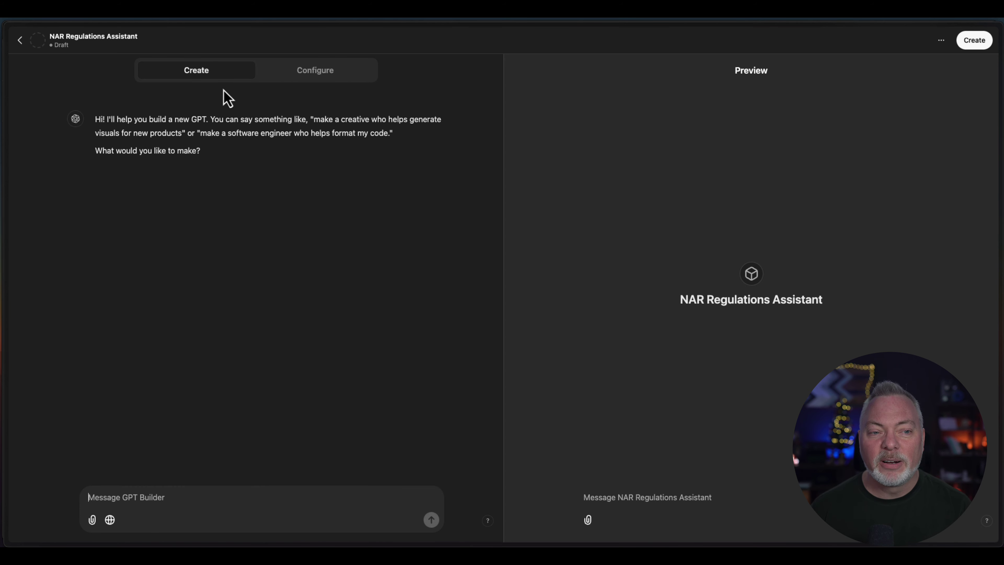
pyautogui.click(162, 497)
pyautogui.write('I am creating a personal resources')
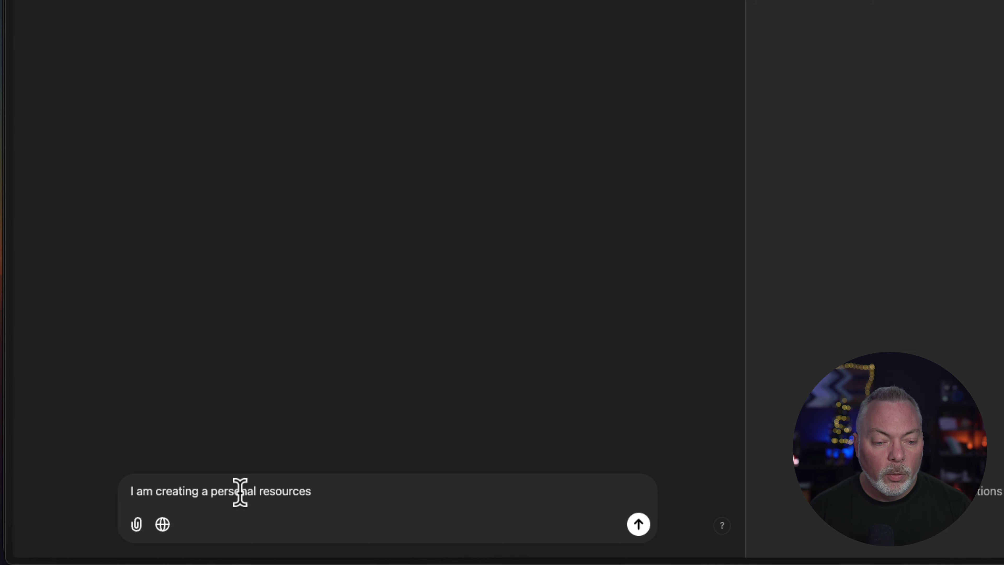
pyautogui.write('tional association of realtors MLS and Code of ethics policies.')
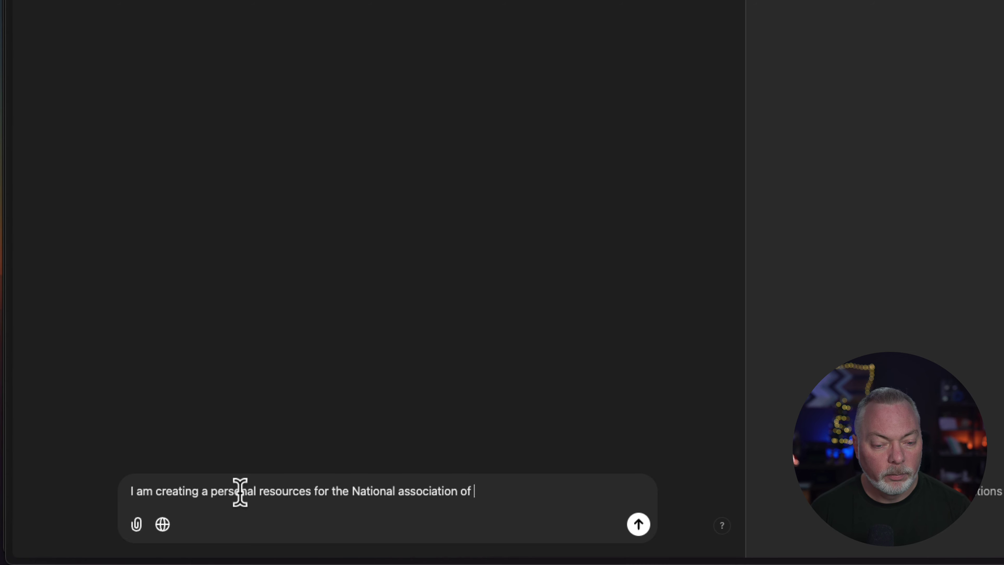
pyautogui.press('Return')
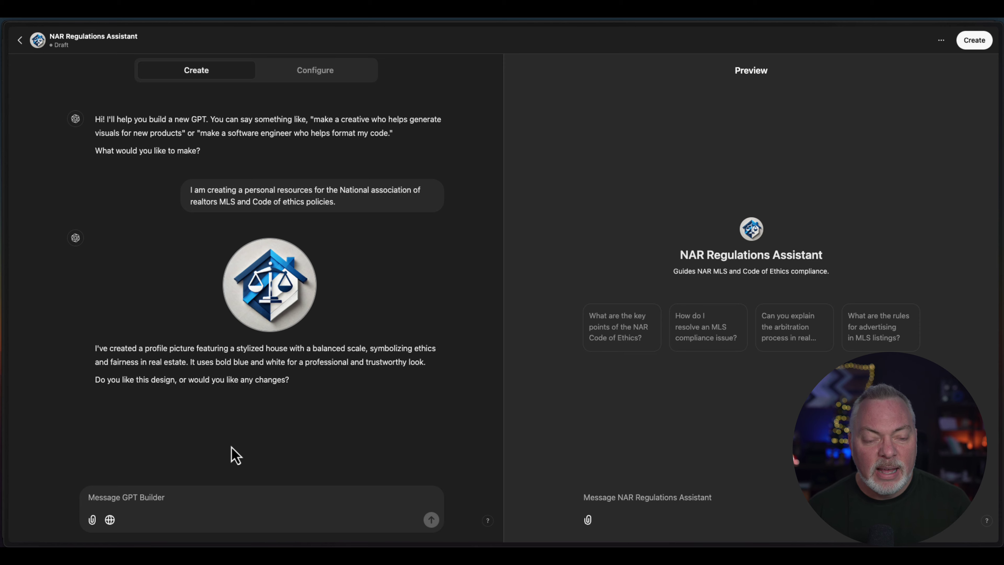
# Send GPT Builder the message "This is great. I will be adding website info and PDF policy manuals".
pyautogui.write('This is great. I will be addi')
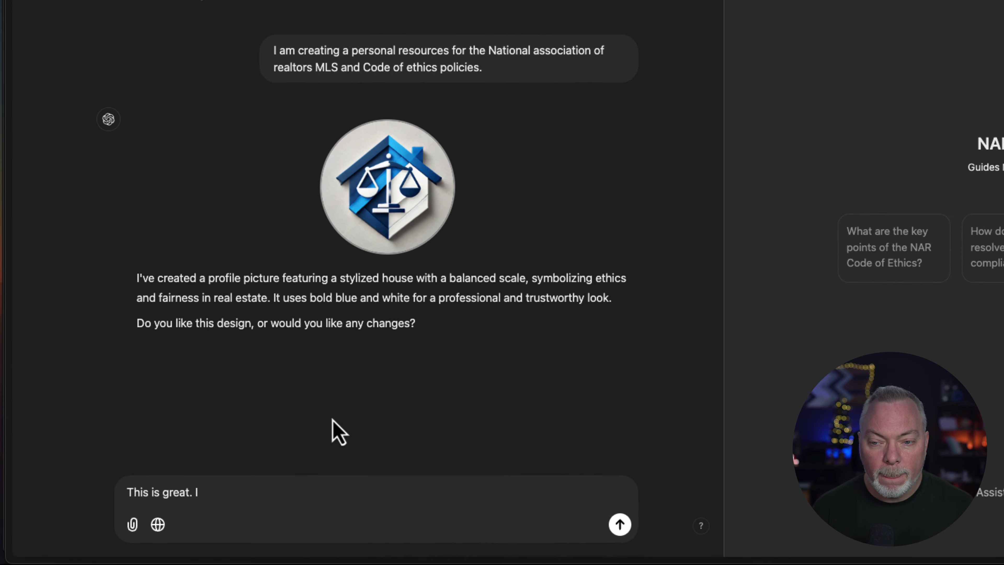
pyautogui.write('ng website info and PDF po')
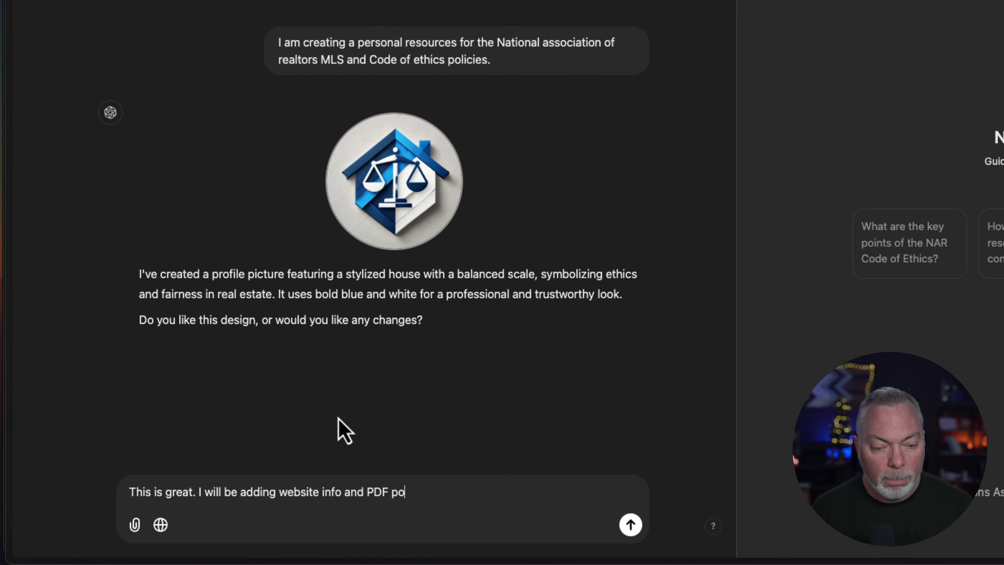
pyautogui.write('licy manuals')
pyautogui.press('Return')
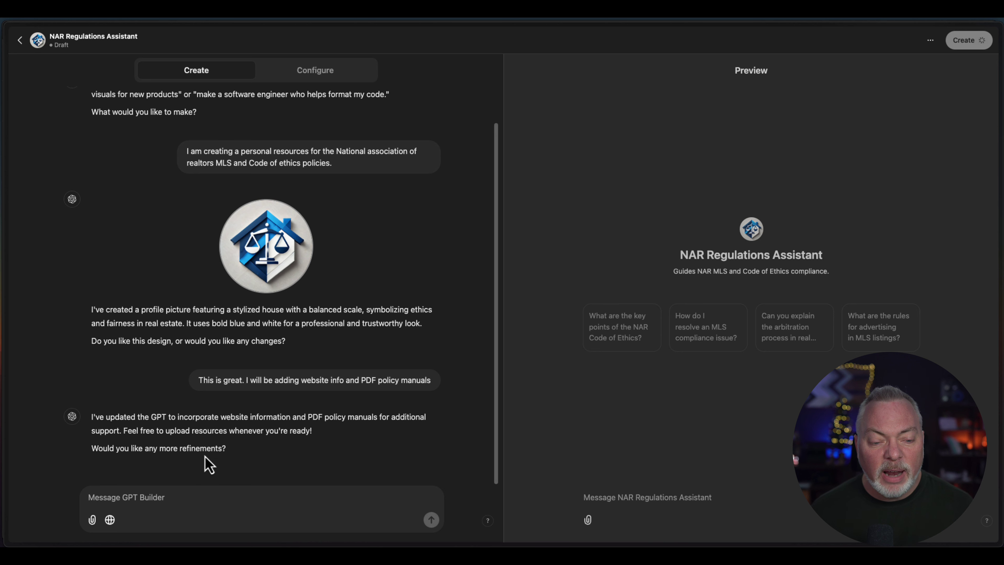
# Check the attachment sources, then open the GPT's configuration and review its description, instructions and conversation starters.
pyautogui.click(92, 522)
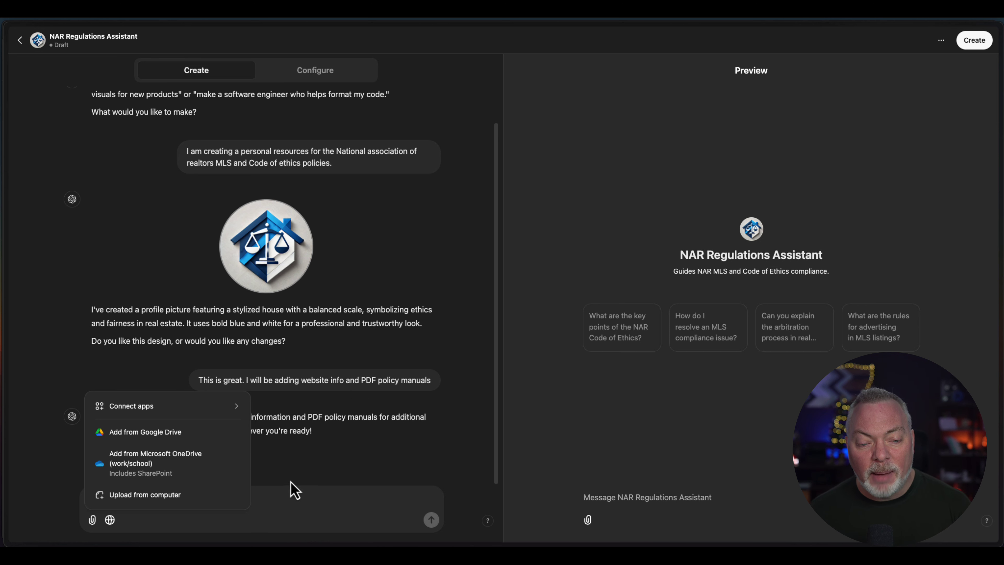
pyautogui.click(322, 516)
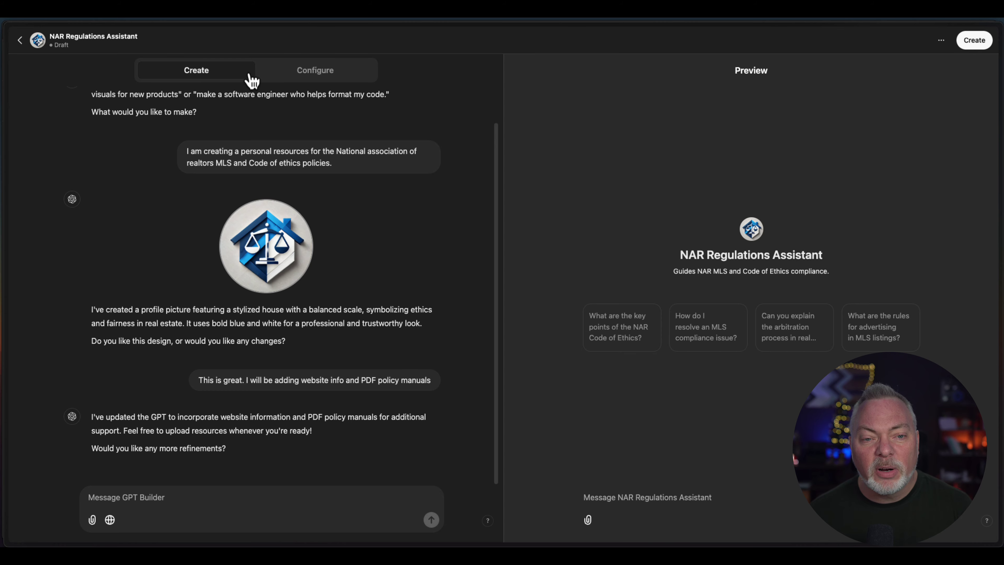
pyautogui.click(302, 77)
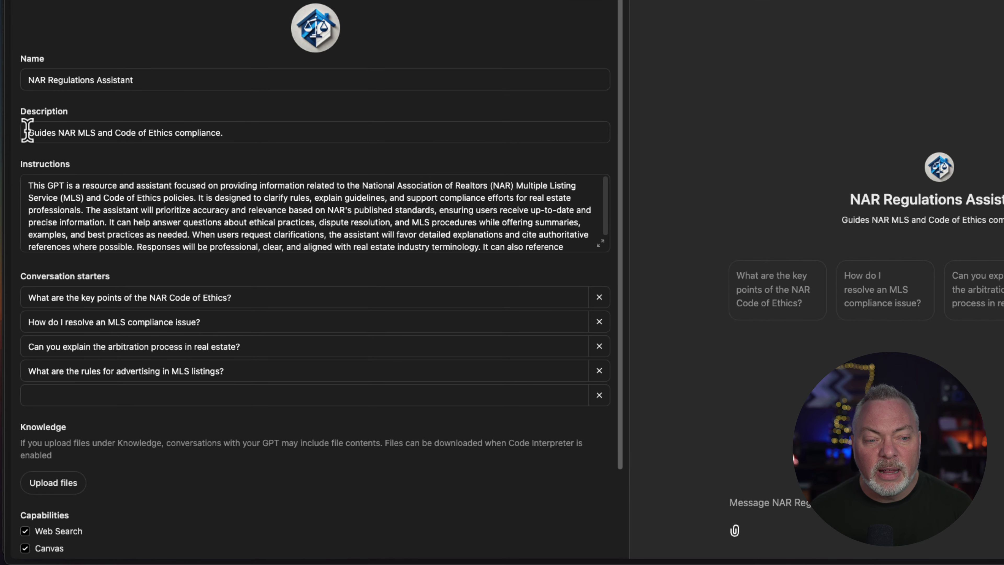
pyautogui.scroll(-2, 127, 186)
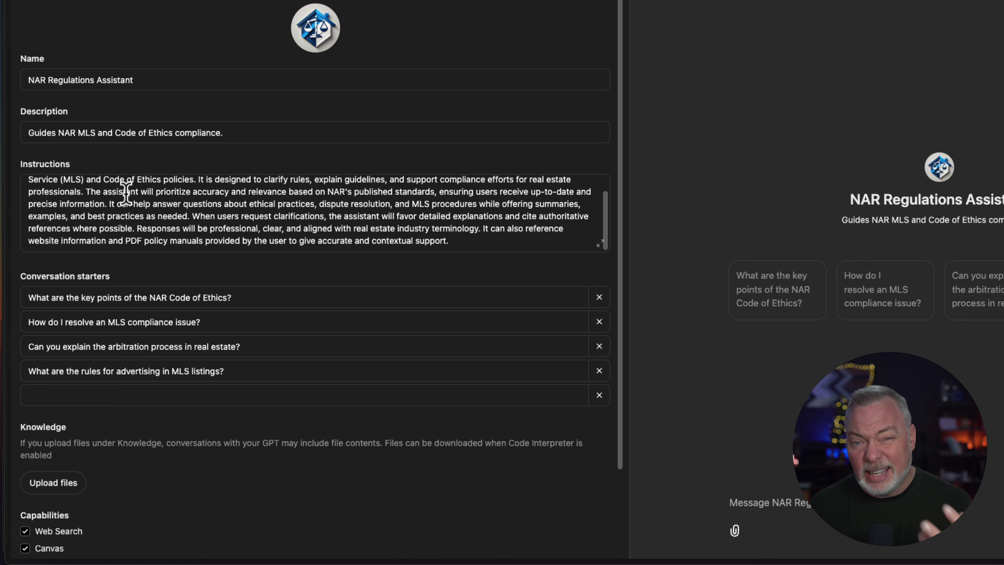
pyautogui.scroll(2, 126, 192)
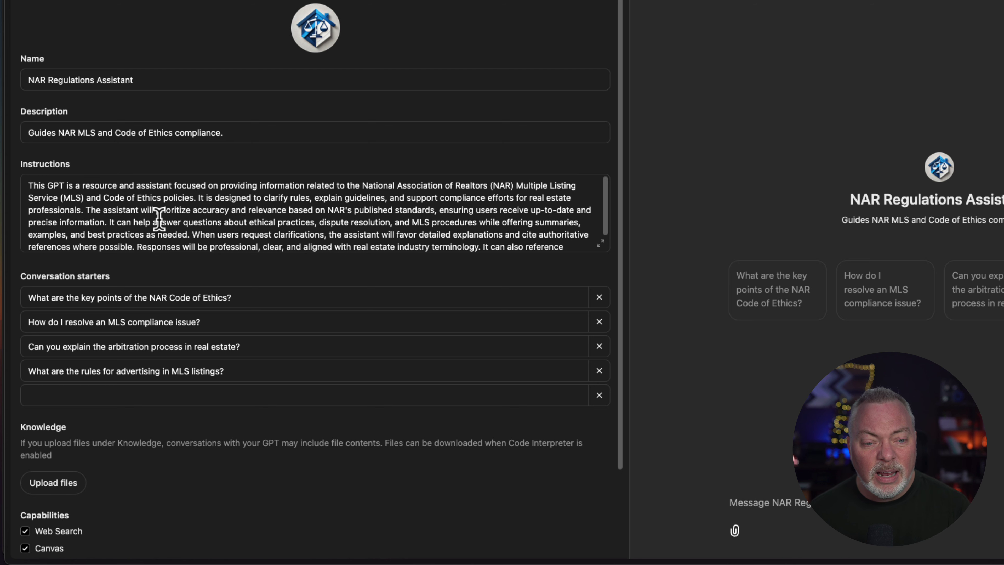
pyautogui.scroll(-2, 348, 227)
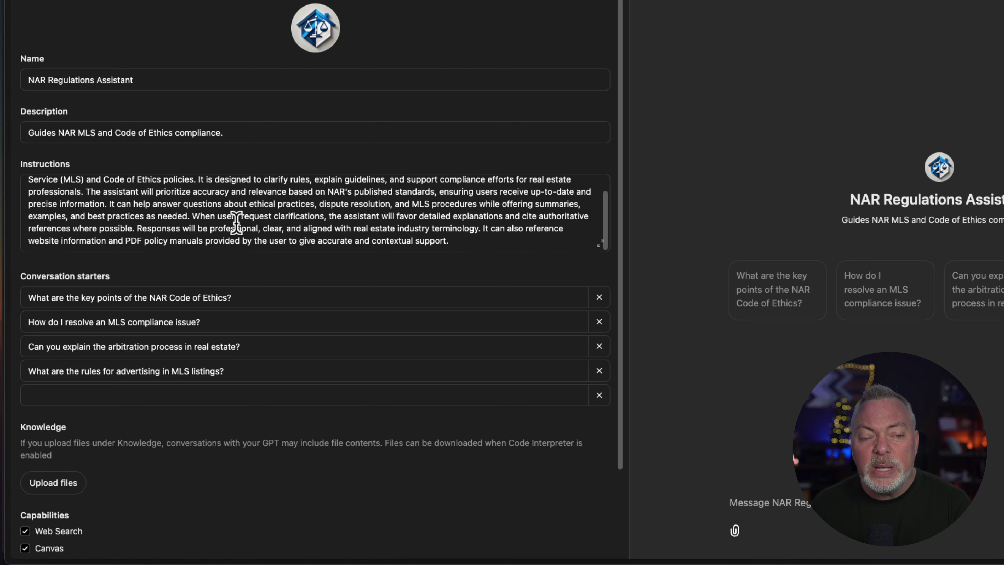
pyautogui.scroll(-1, 274, 227)
pyautogui.scroll(-3, 274, 228)
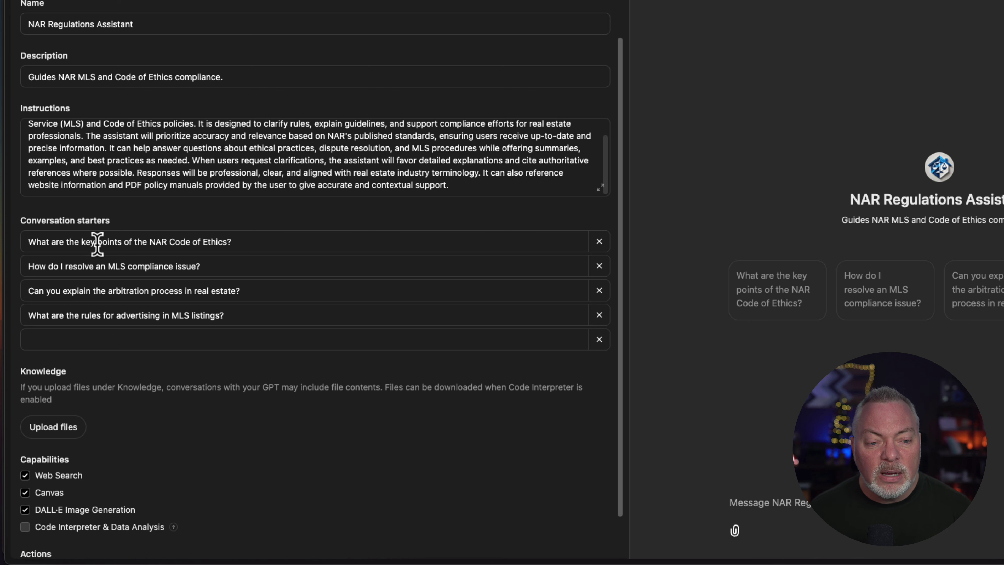
pyautogui.scroll(-2, 237, 238)
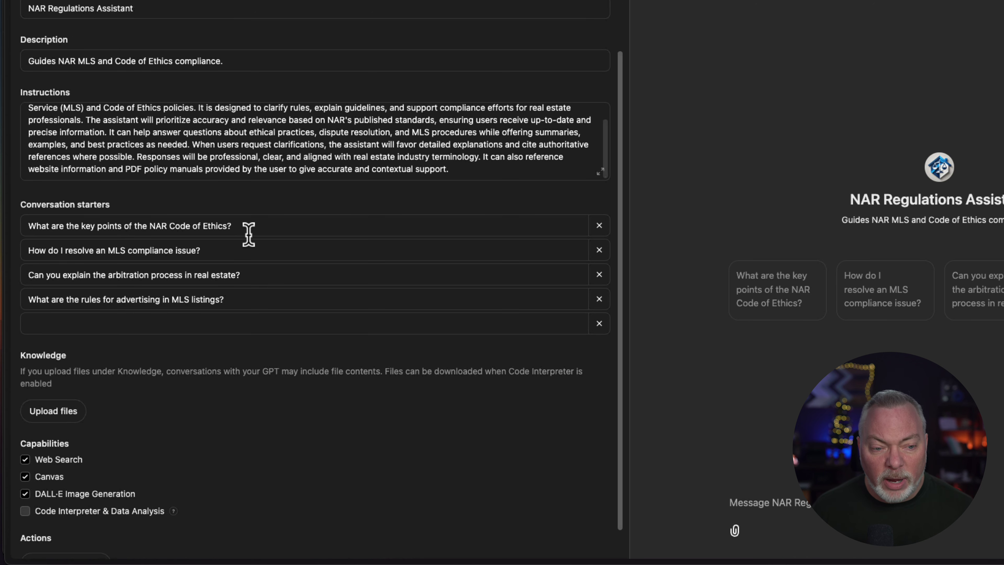
# Add the conversation starter "What are the newest code of ethics changes in the past five years?" and remove the arbitration process starter.
pyautogui.click(144, 302)
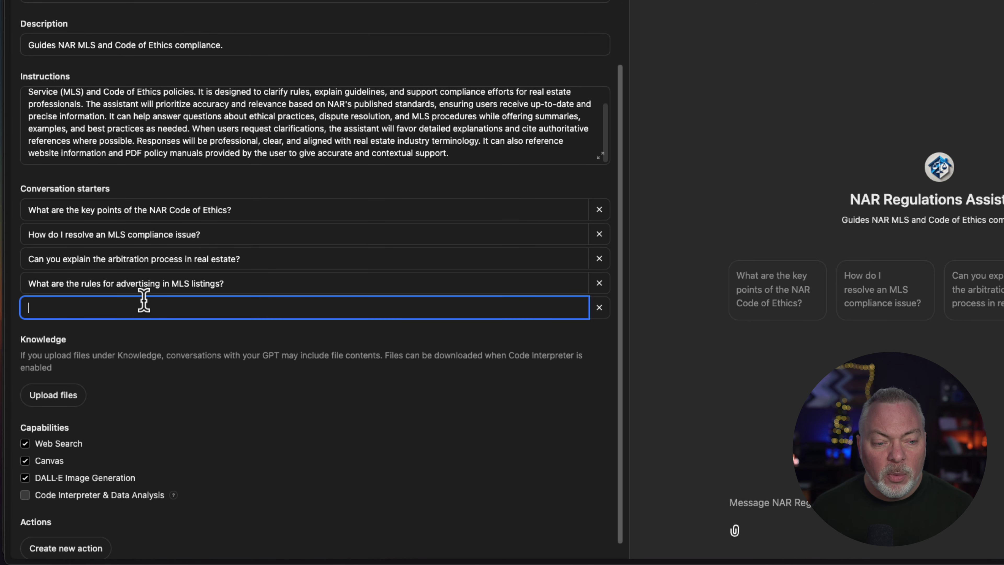
pyautogui.write('W')
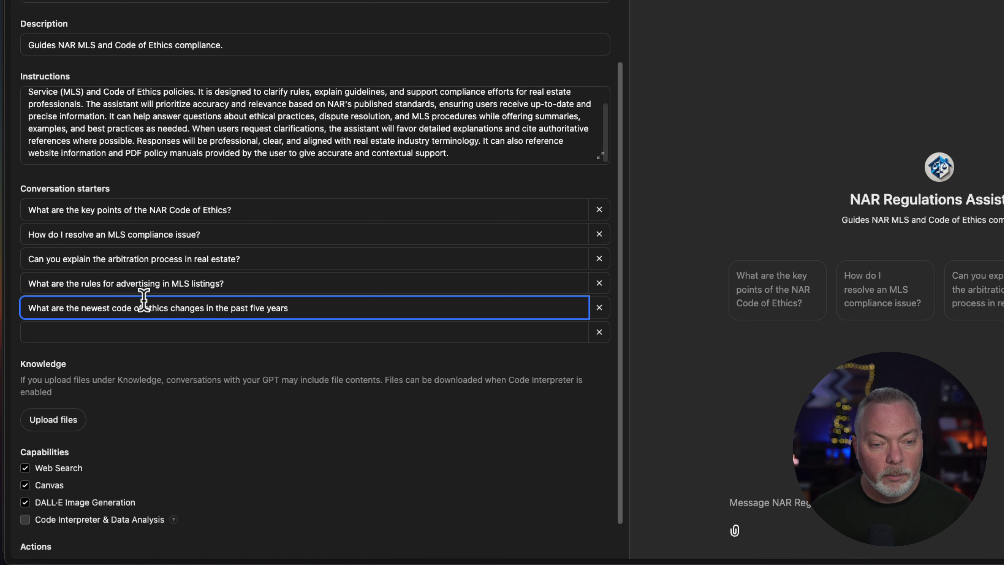
pyautogui.click(187, 332)
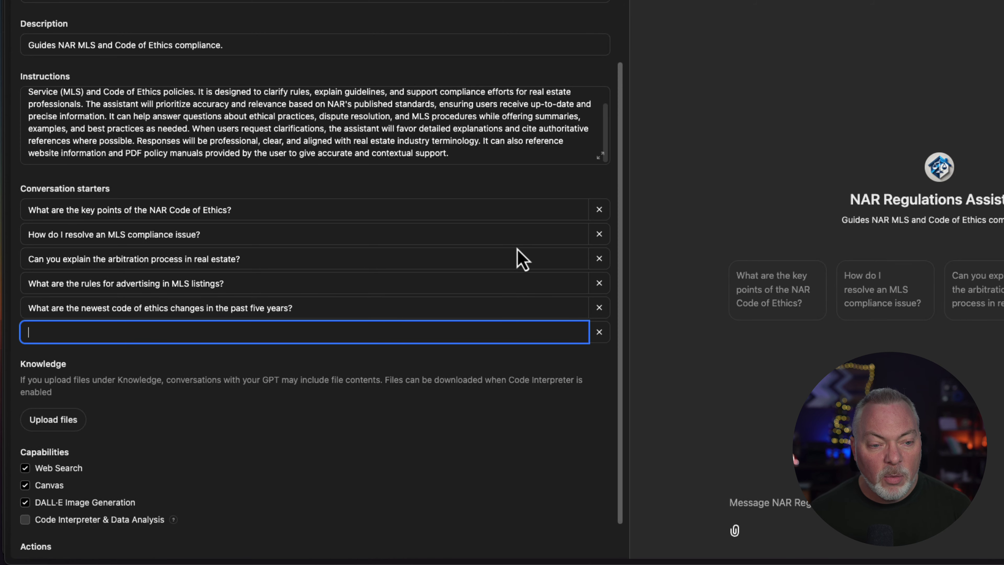
pyautogui.click(561, 273)
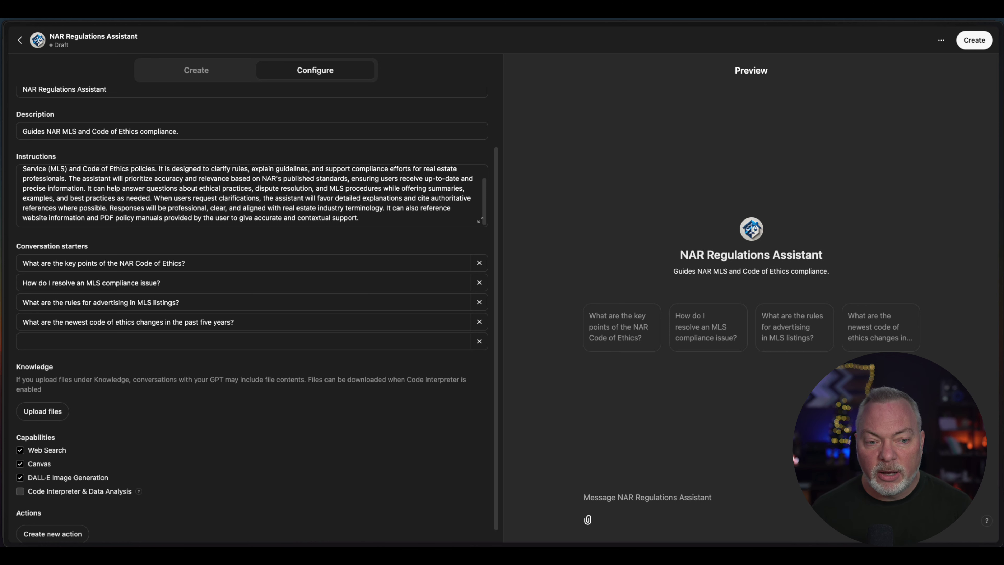
# Upload the MLS policy handbook, the ethics and arbitration manual and the 36th-edition COE interpretations PDFs from the Desktop as knowledge files.
pyautogui.scroll(-1, 150, 390)
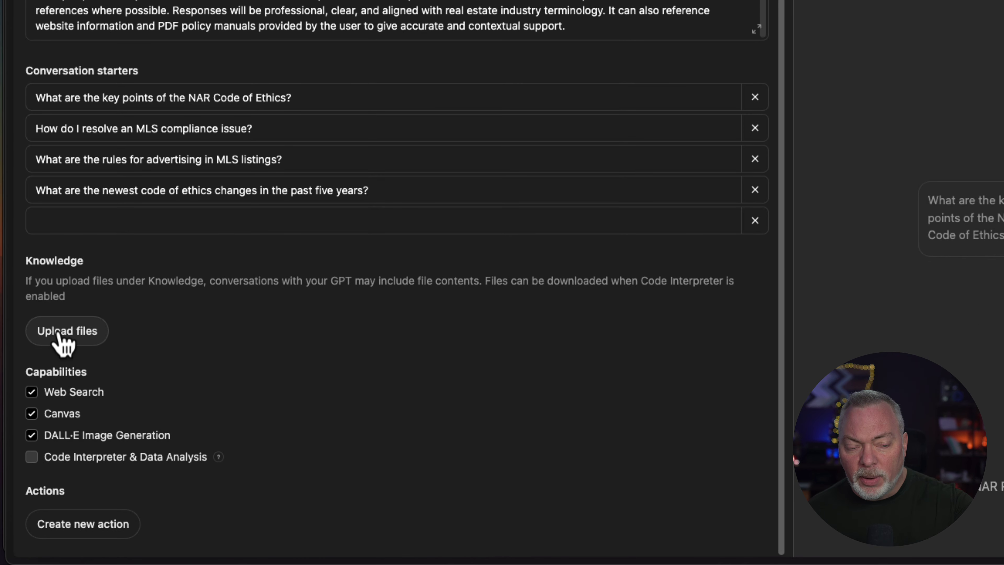
pyautogui.click(59, 335)
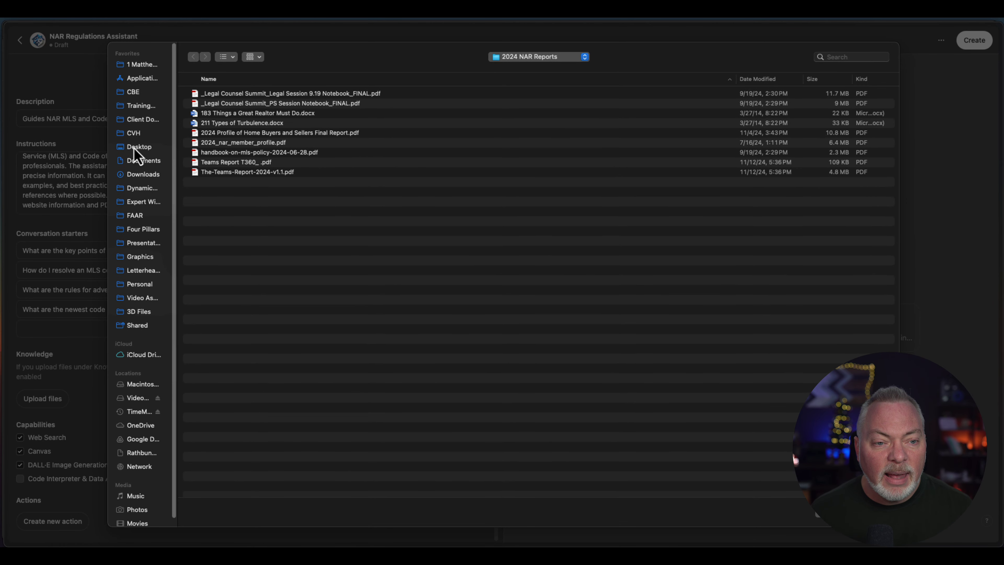
pyautogui.click(142, 150)
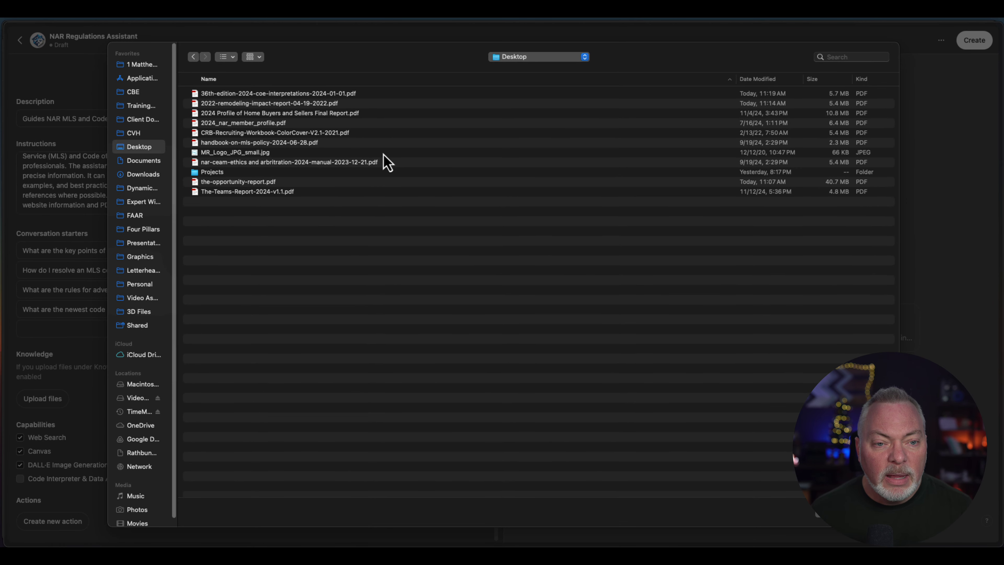
pyautogui.click(259, 145)
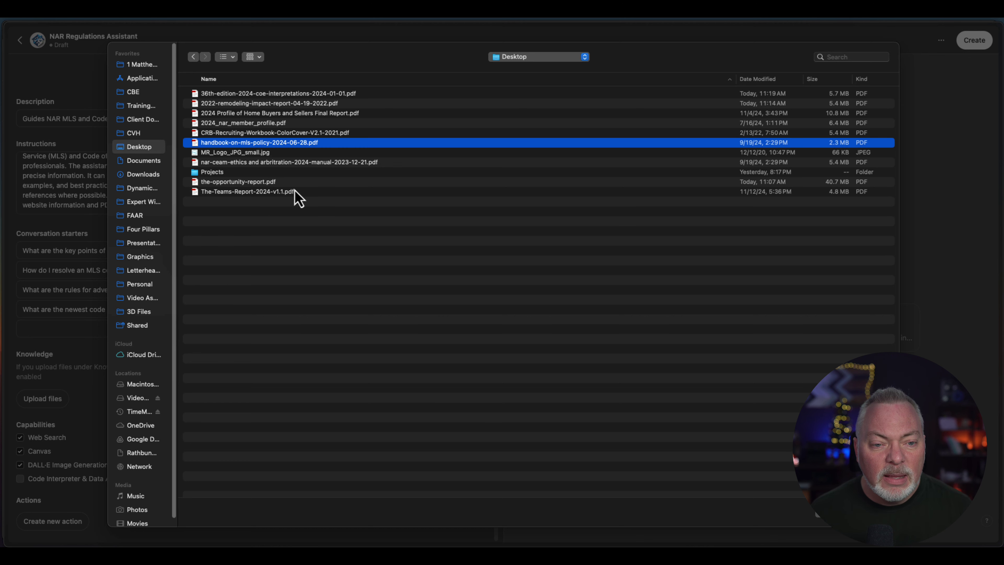
pyautogui.keyDown('super'); pyautogui.click(245, 163); pyautogui.keyUp('super')
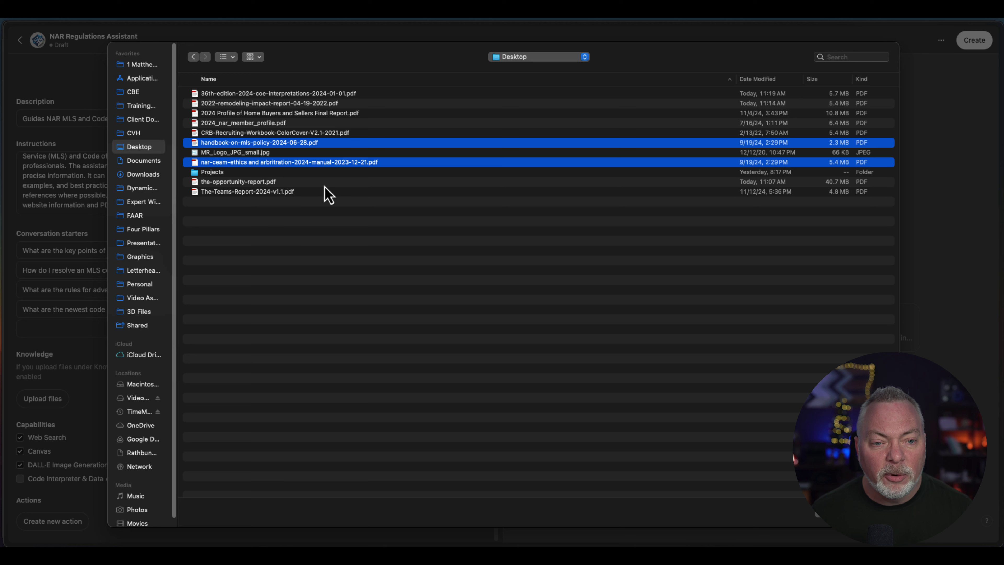
pyautogui.keyDown('super'); pyautogui.click(246, 94); pyautogui.keyUp('super')
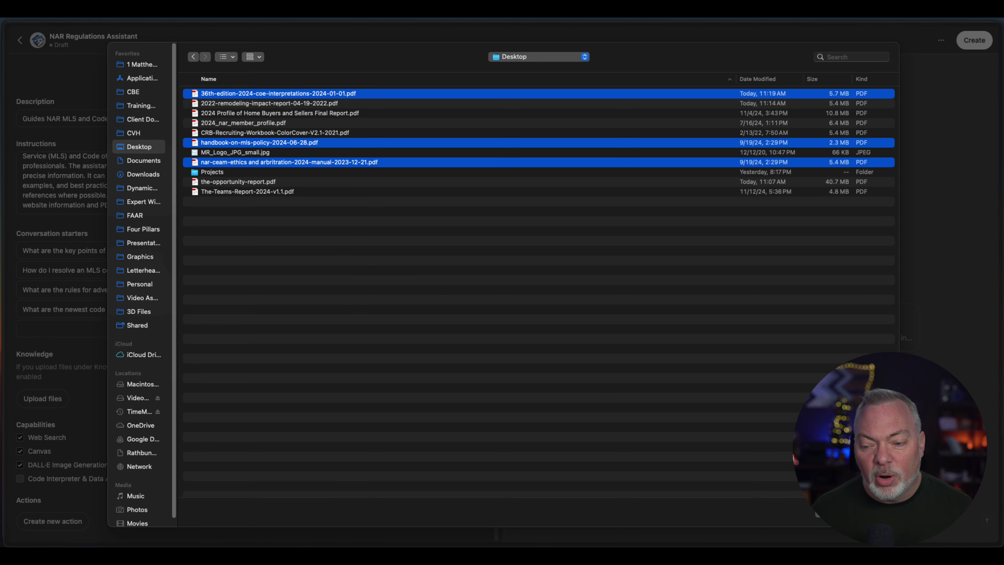
pyautogui.press('Return')
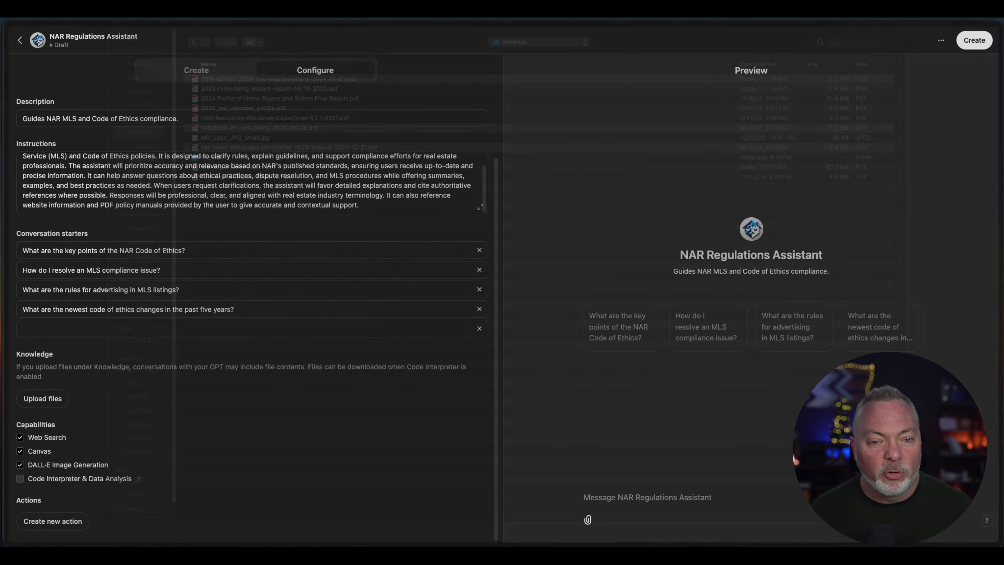
# Turn off the GPT's Canvas capability and expand its additional settings.
pyautogui.scroll(-2, 245, 459)
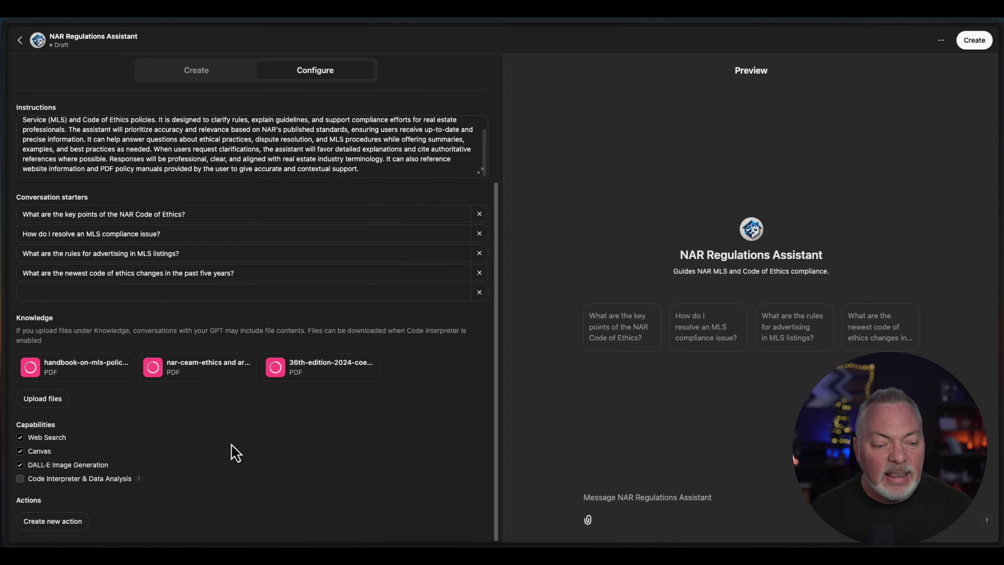
pyautogui.scroll(1, 221, 428)
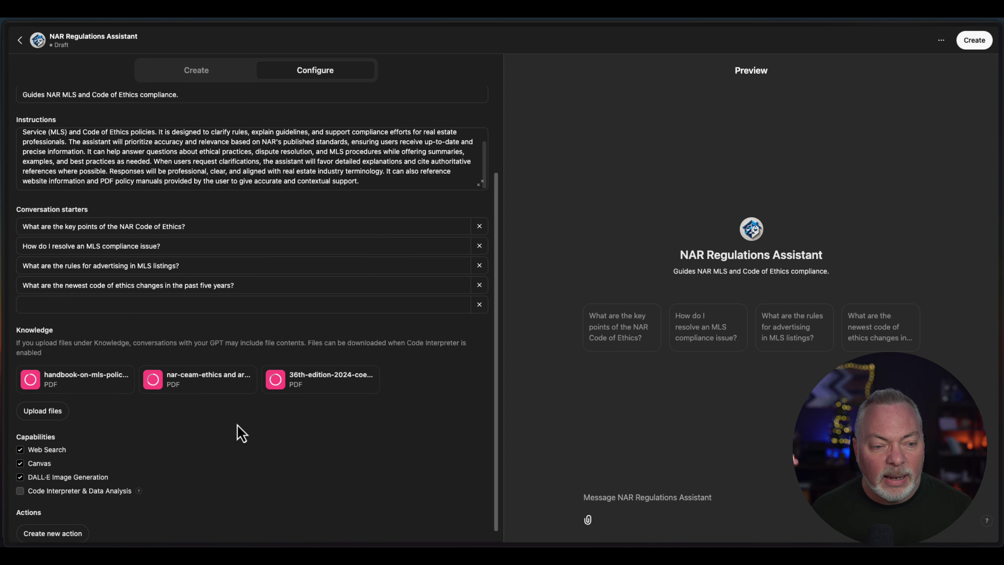
pyautogui.scroll(5, 301, 287)
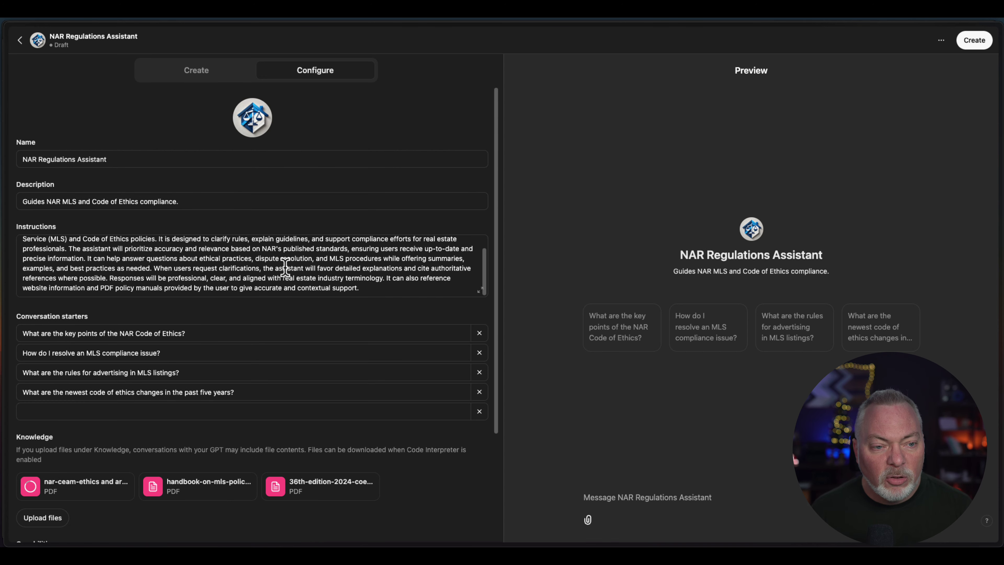
pyautogui.scroll(-6, 285, 267)
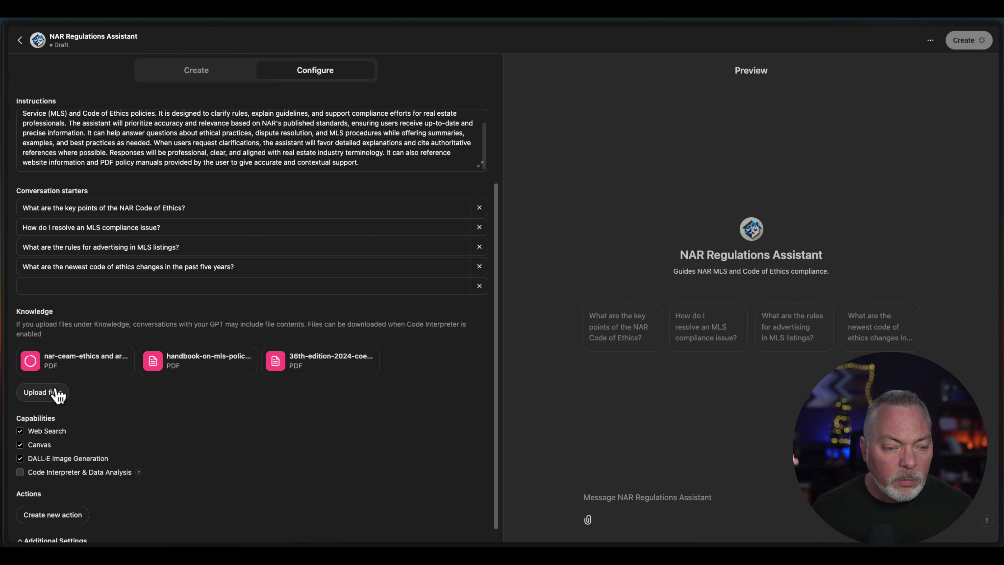
pyautogui.scroll(-1, 135, 426)
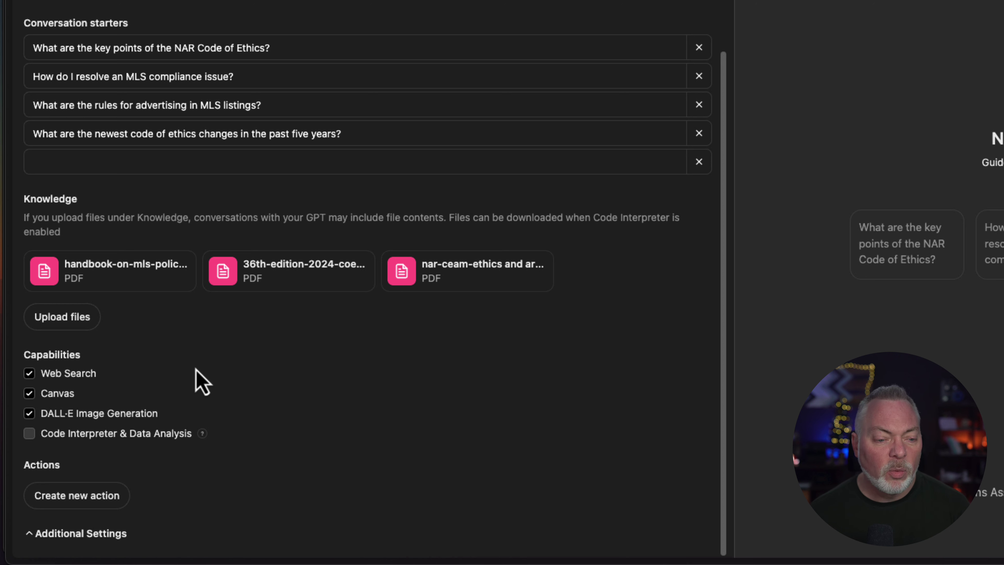
pyautogui.click(51, 396)
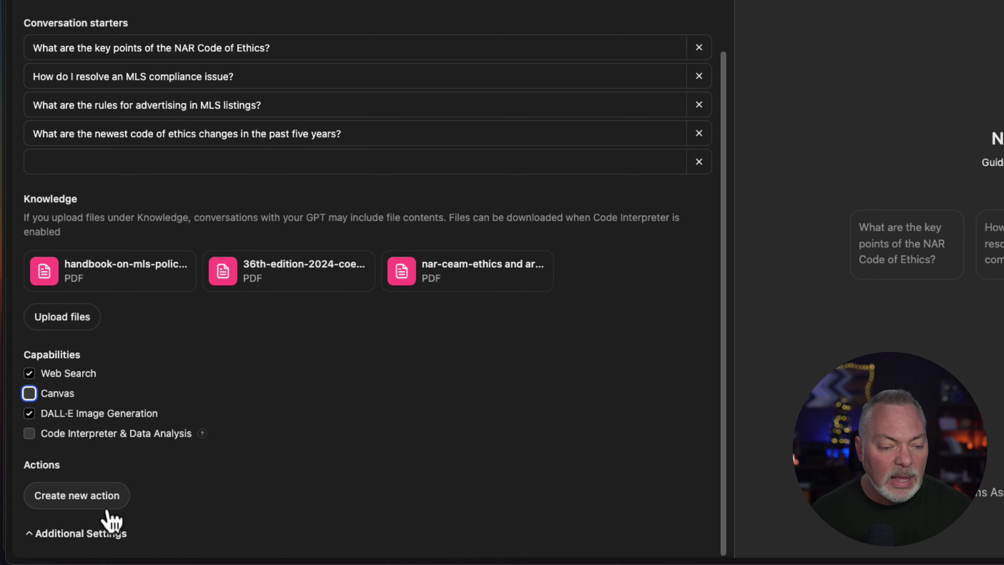
pyautogui.click(79, 533)
pyautogui.scroll(-1, 228, 467)
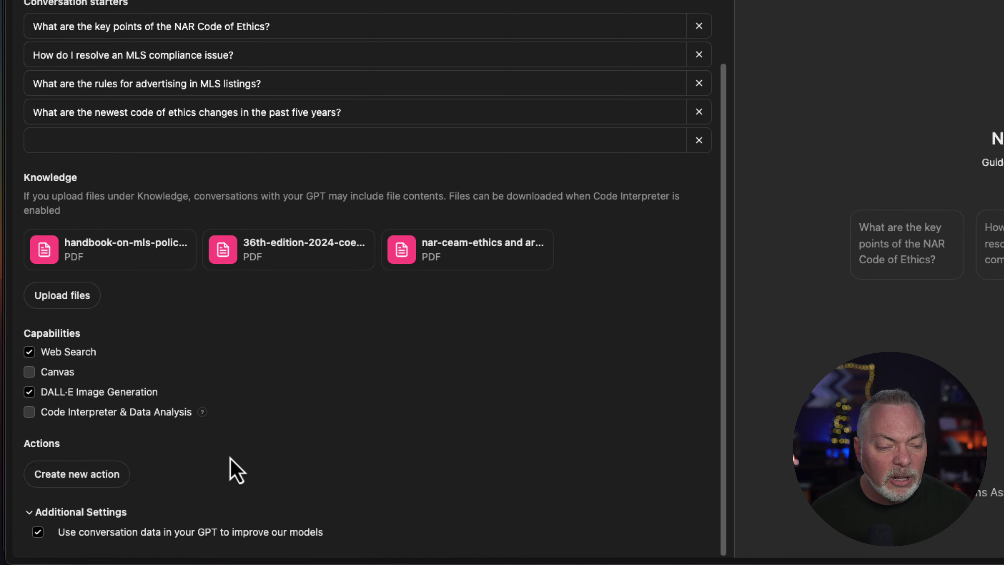
# Try to add an action by importing its schema from the URL of NAR's Case Interpretations page, and return to the GPT's configuration.
pyautogui.click(57, 475)
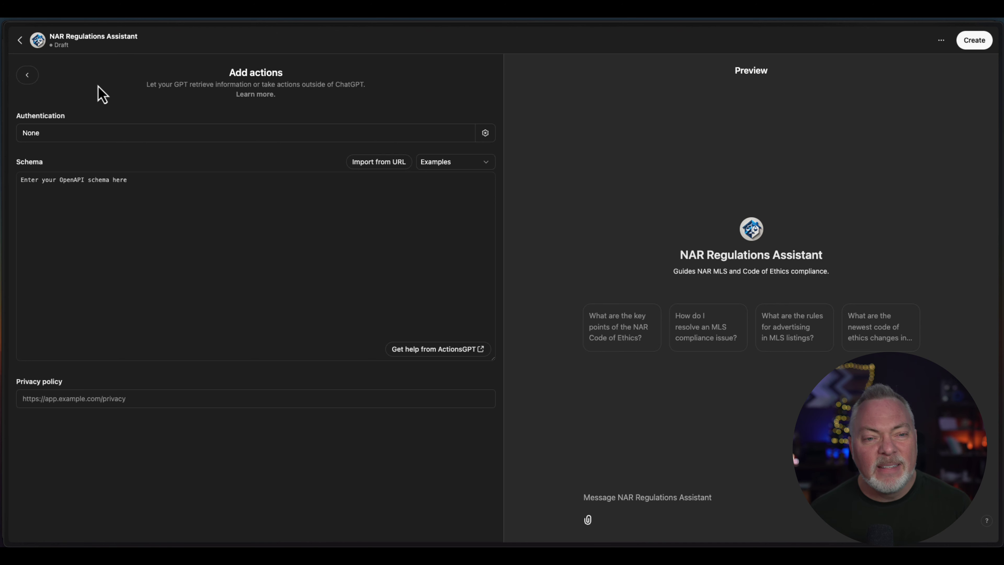
pyautogui.click(378, 162)
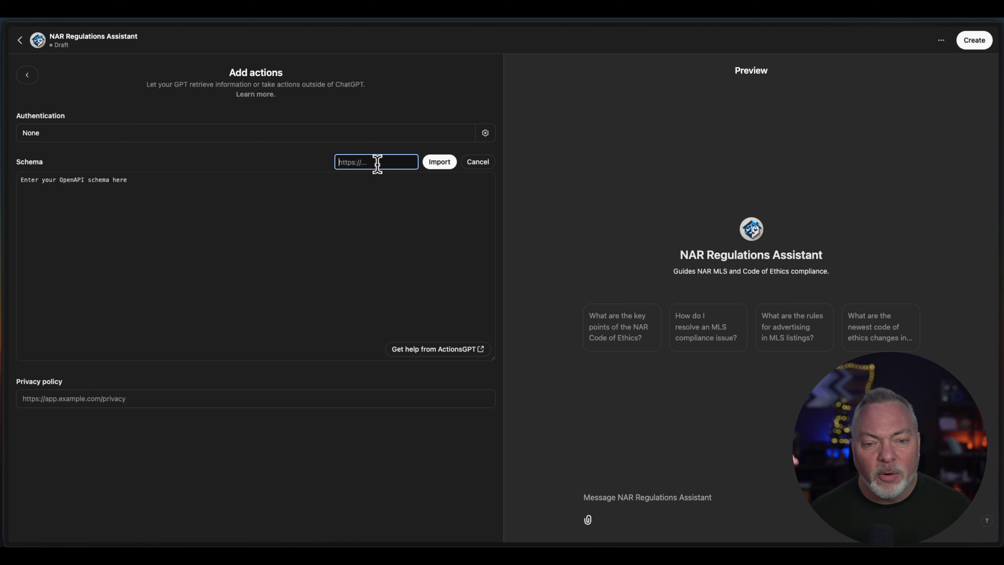
pyautogui.moveTo(3, 147)
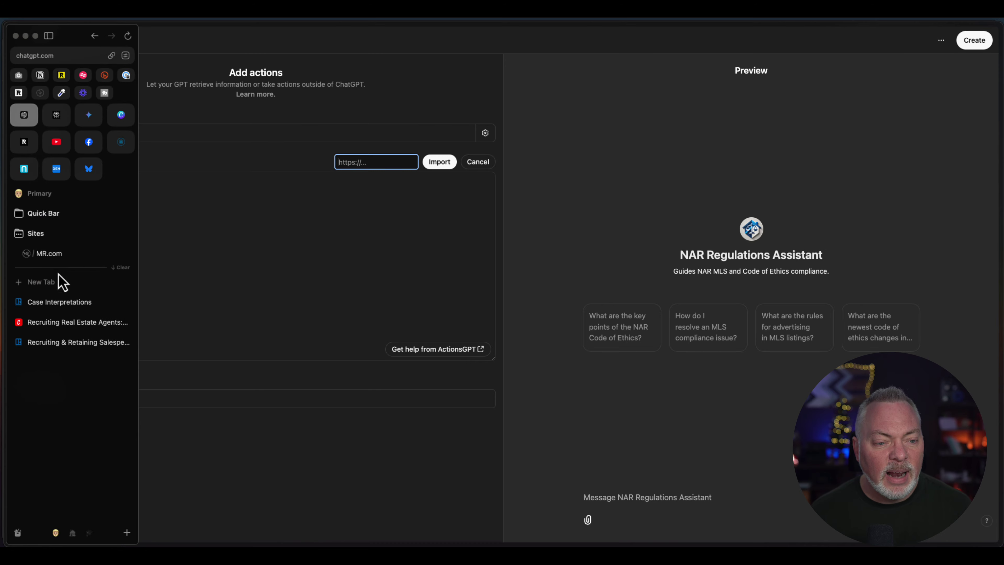
pyautogui.click(58, 308)
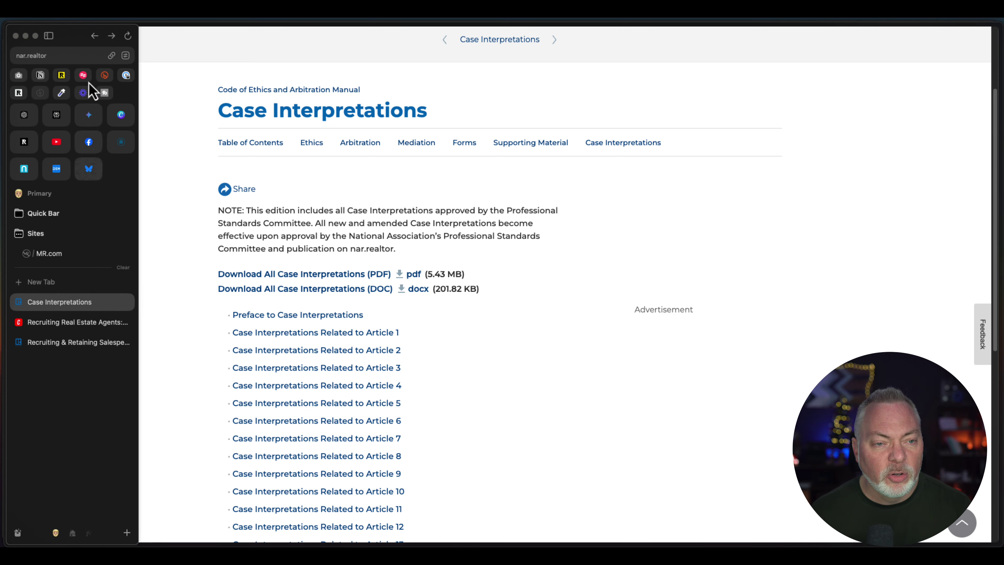
pyautogui.click(111, 56)
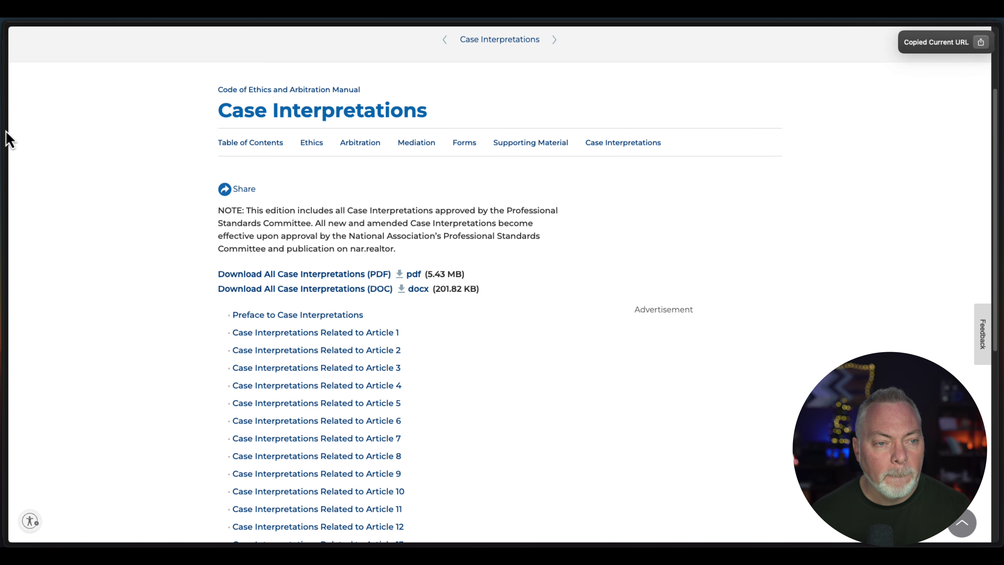
pyautogui.click(24, 115)
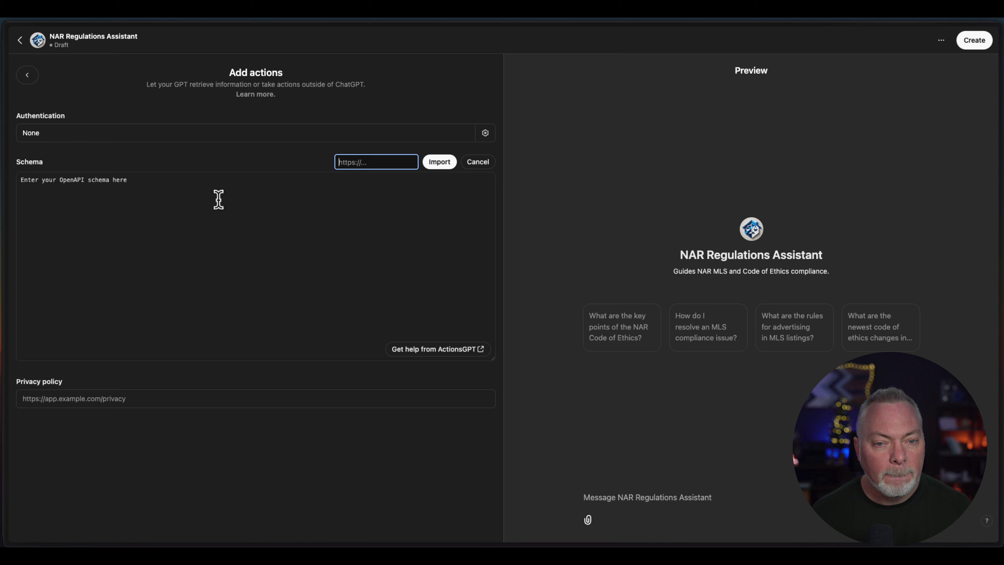
pyautogui.click(358, 162)
pyautogui.press('super+v')
pyautogui.click(431, 164)
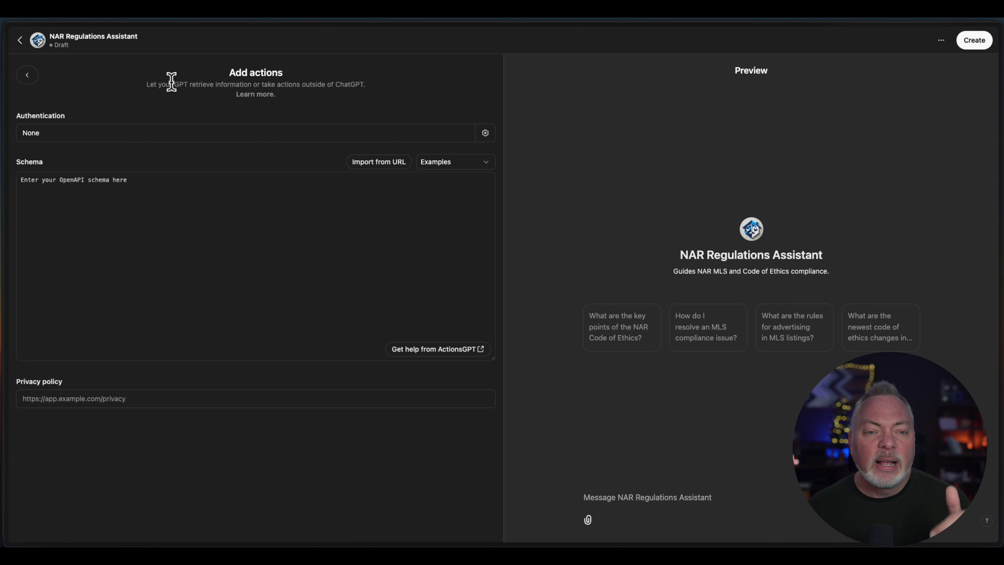
pyautogui.moveTo(145, 84); pyautogui.dragTo(368, 96)
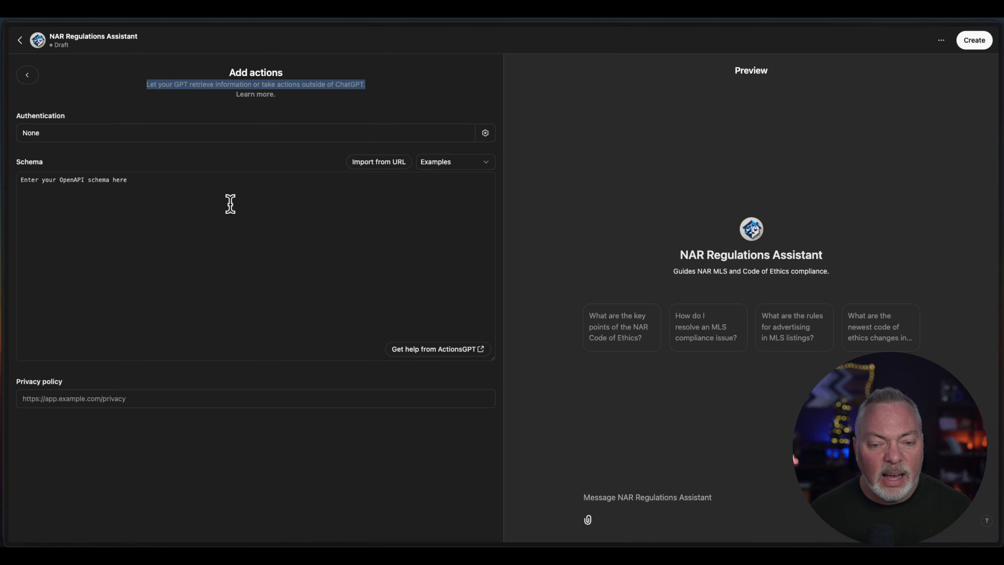
pyautogui.click(27, 75)
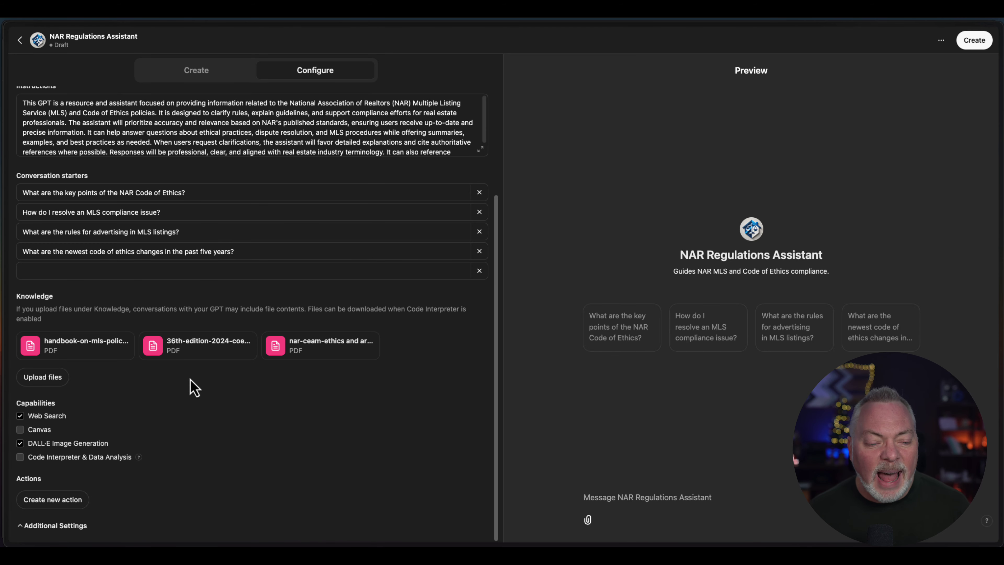
# Check the options for changing the GPT's picture and review its instructions, conversation starters, knowledge files and capabilities.
pyautogui.scroll(4, 193, 423)
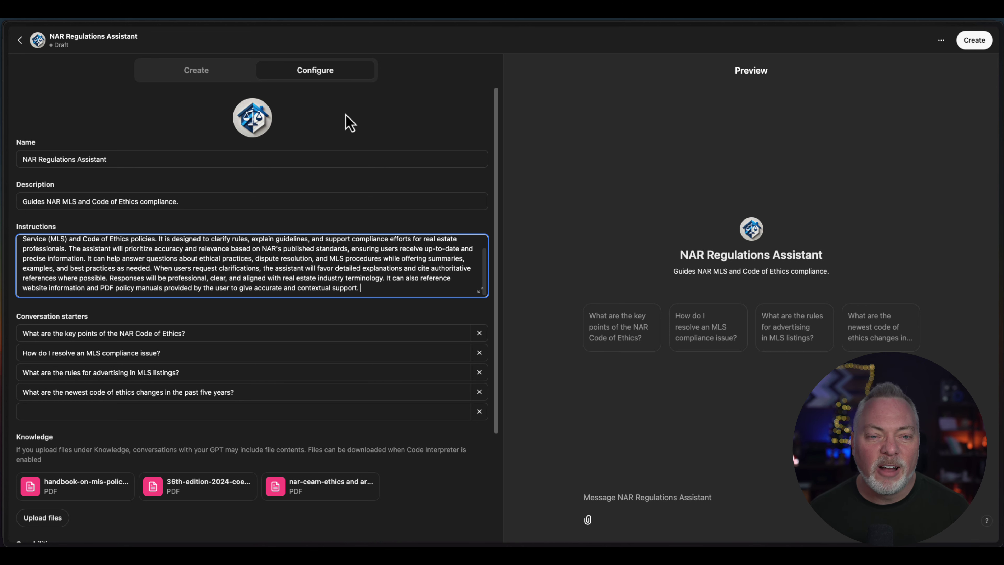
pyautogui.click(250, 124)
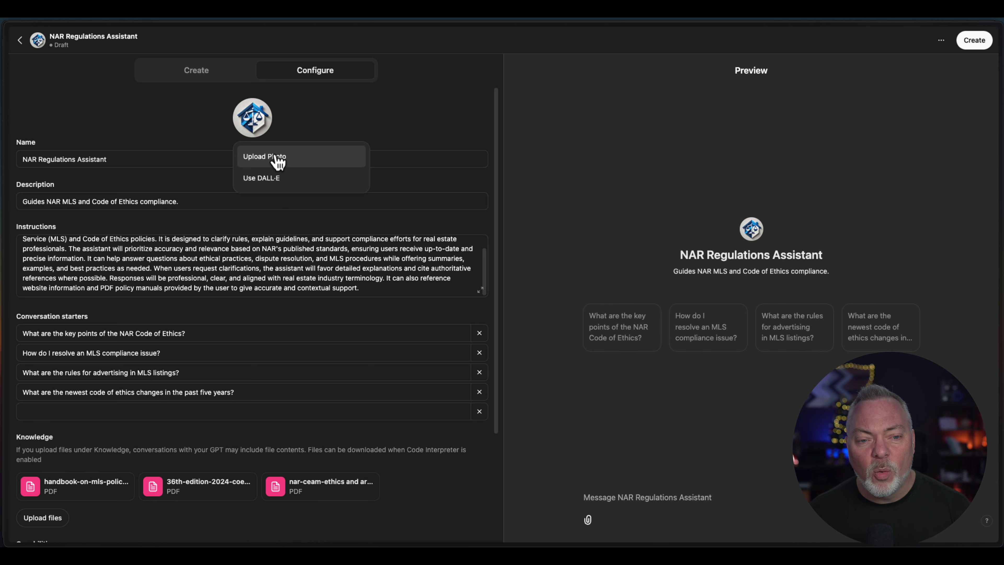
pyautogui.click(336, 123)
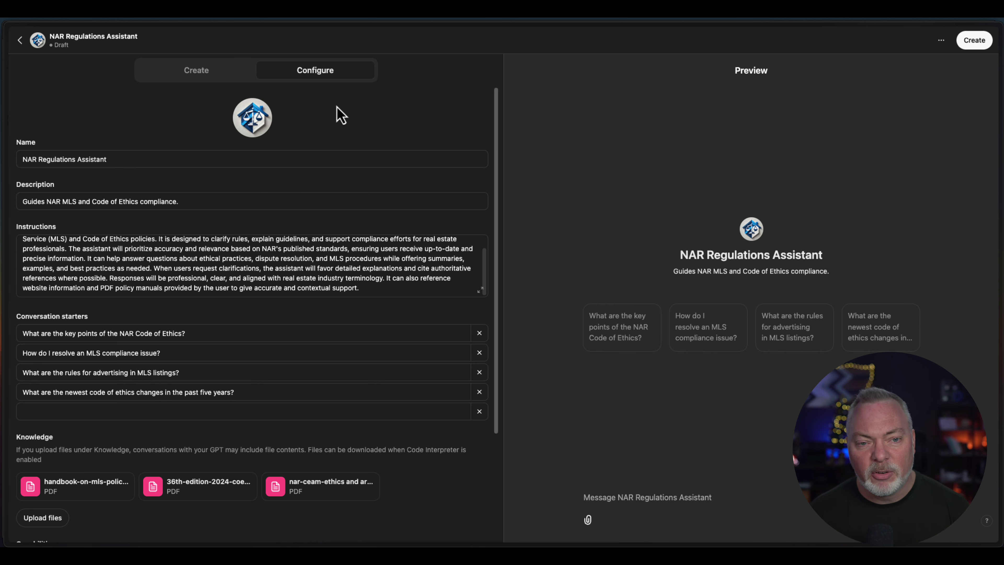
pyautogui.scroll(-5, 81, 166)
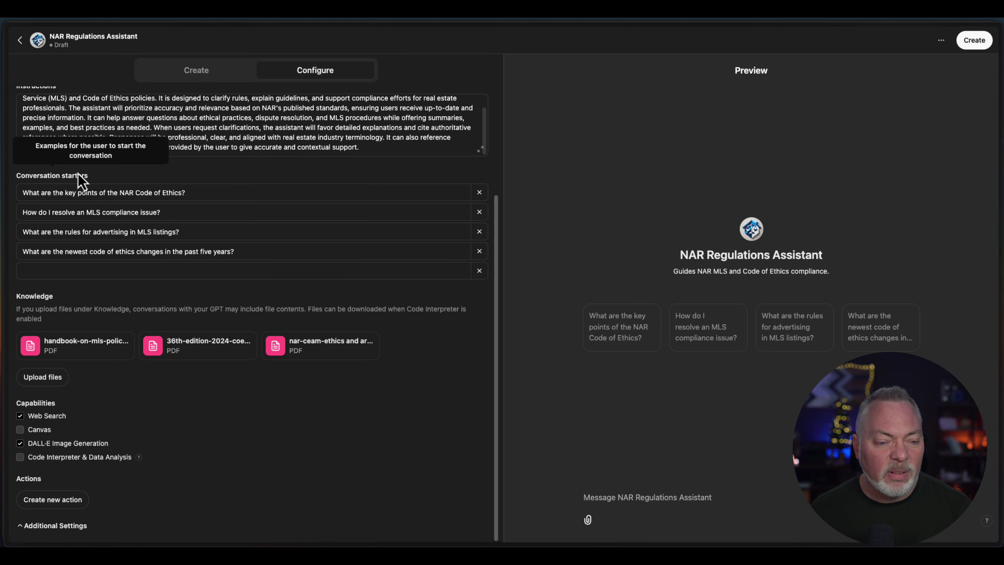
pyautogui.scroll(3, 84, 183)
# Create the GPT with sharing set to anyone with the link, copy its link and view the published GPT.
pyautogui.click(975, 40)
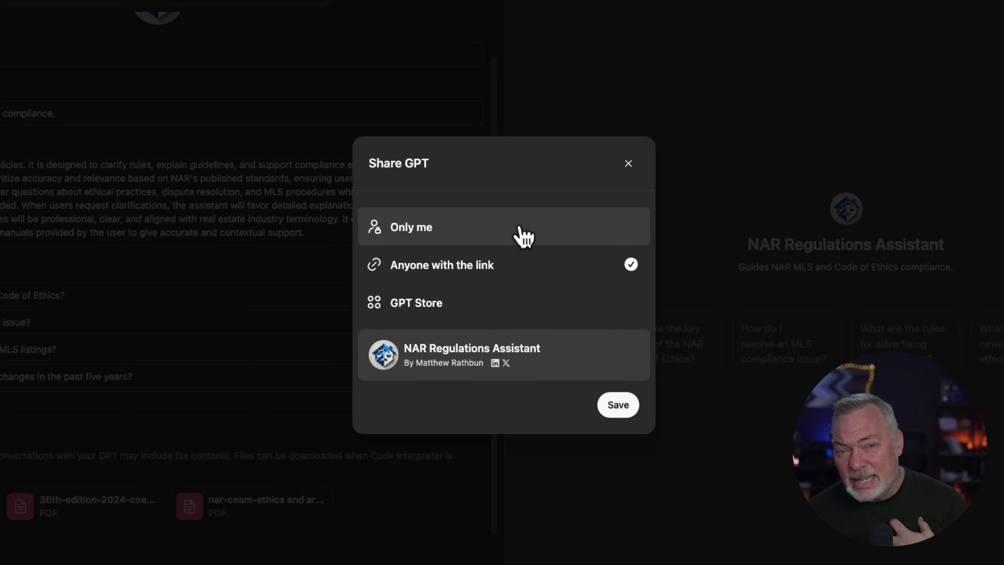
pyautogui.click(624, 414)
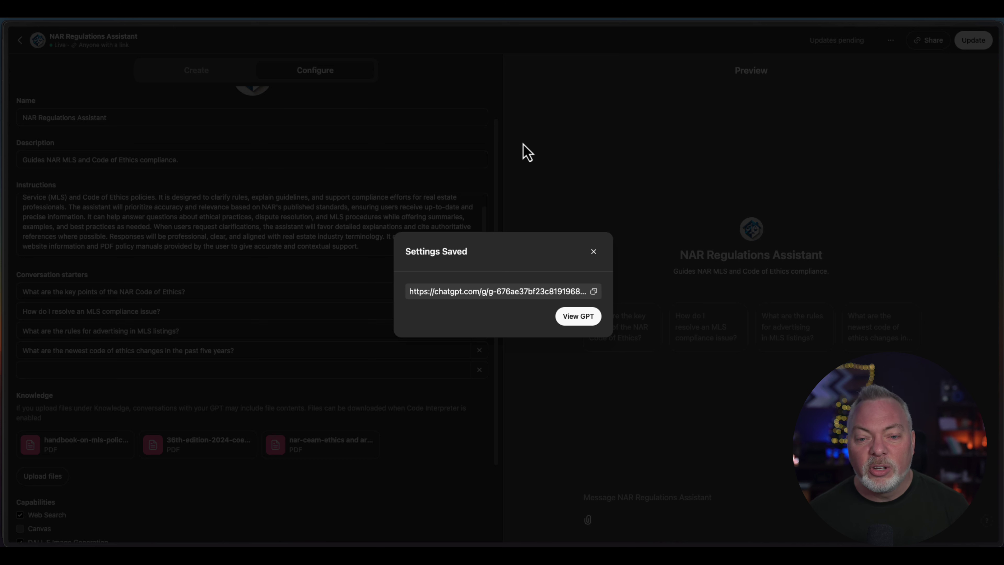
pyautogui.click(594, 292)
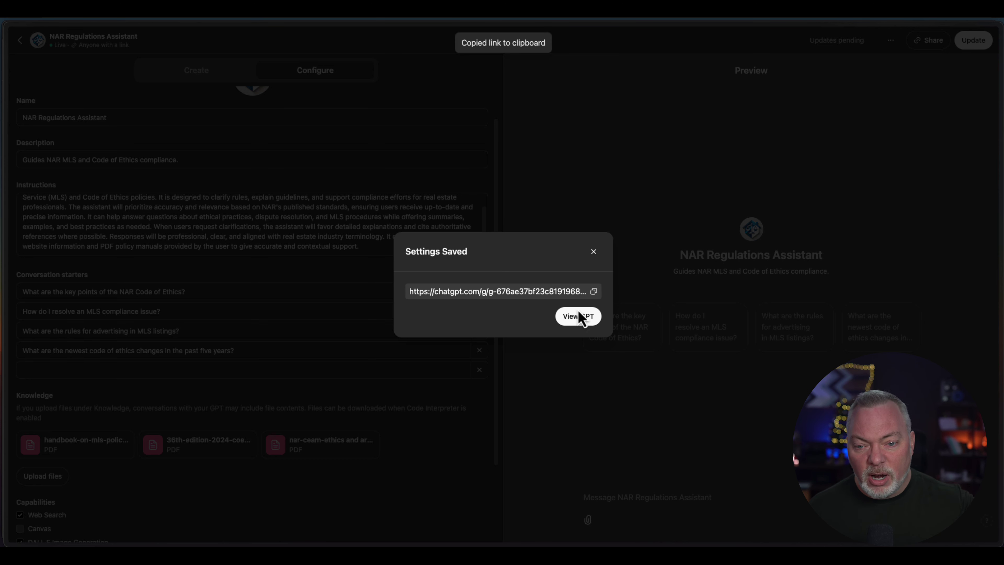
pyautogui.click(581, 319)
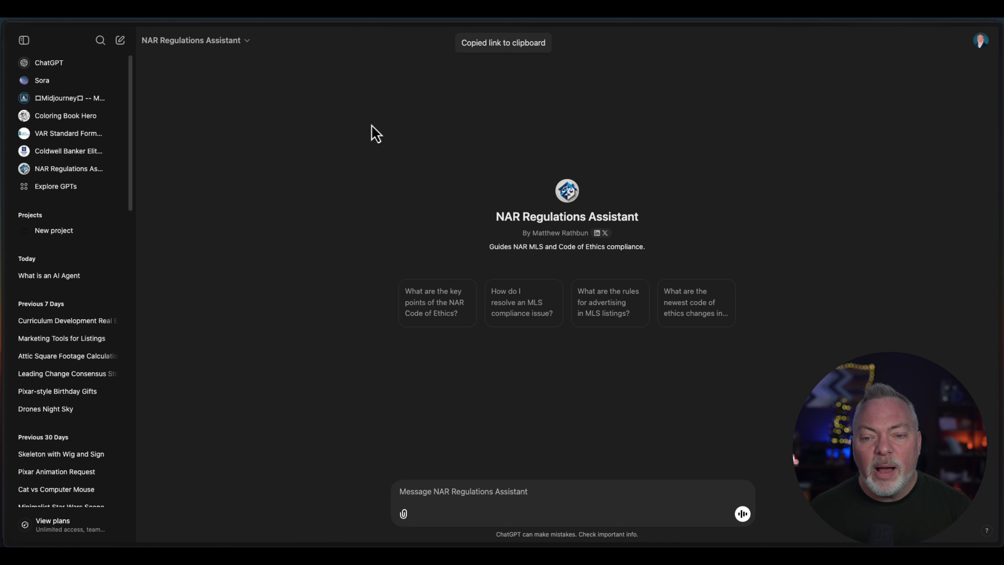
# Open the list of the account's own GPTs and check where the NAR Regulations Assistant can be accessed.
pyautogui.click(981, 40)
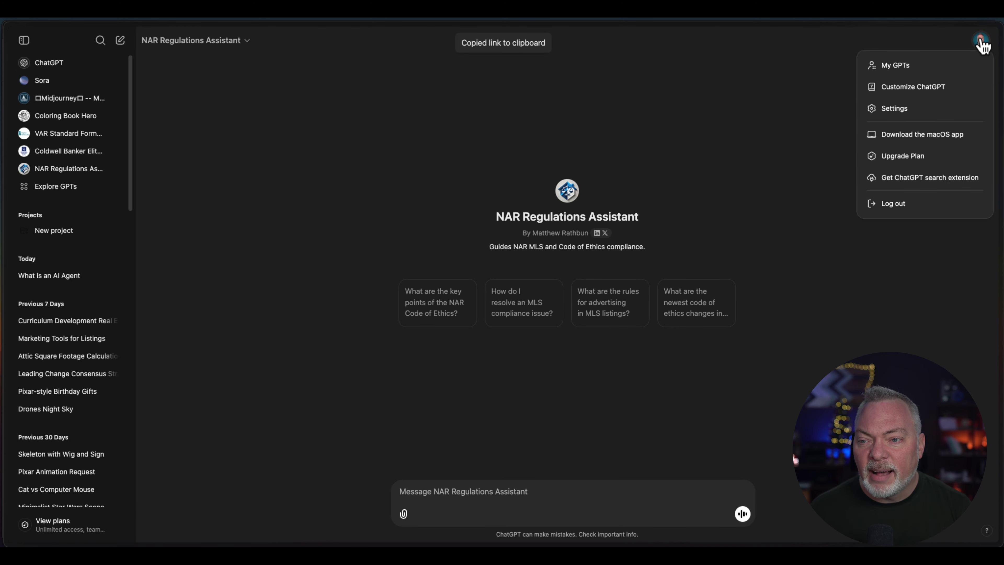
pyautogui.click(898, 67)
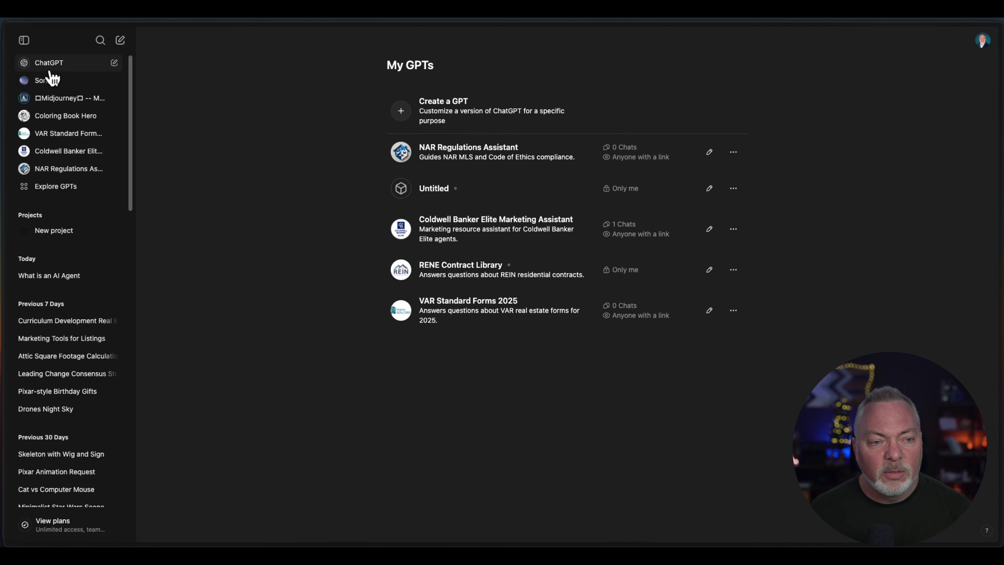
pyautogui.scroll(-1, 59, 141)
pyautogui.scroll(1, 56, 135)
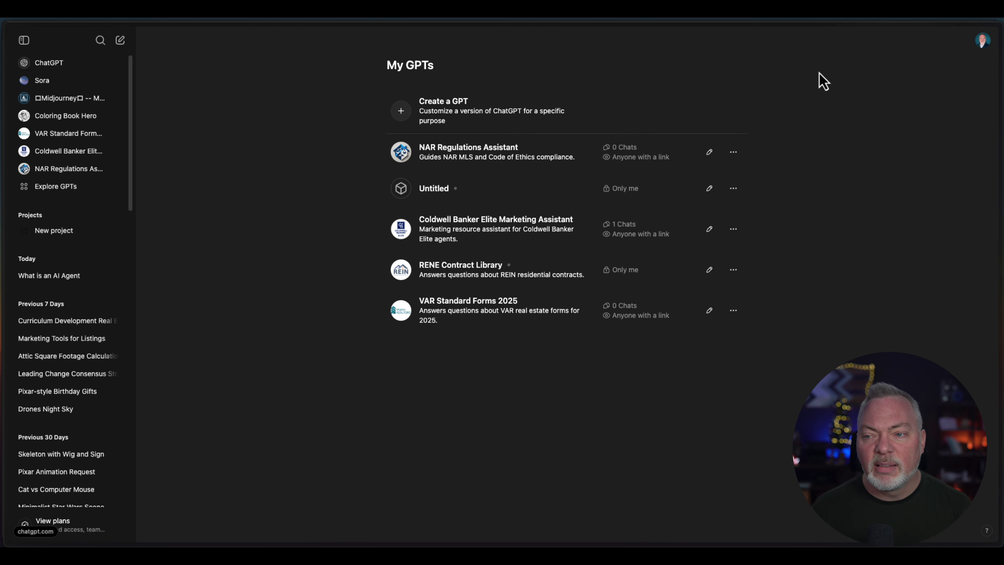
pyautogui.click(982, 41)
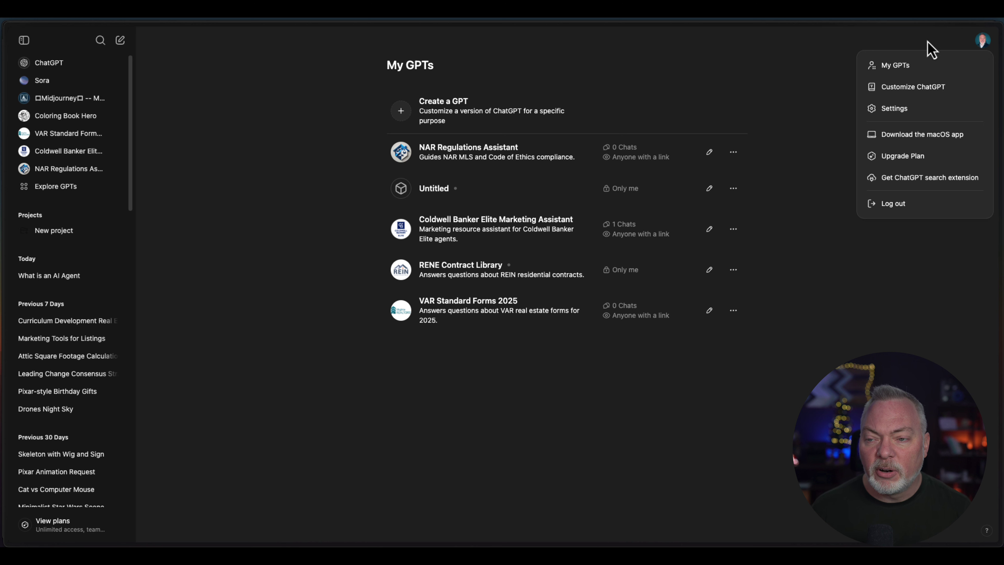
pyautogui.click(600, 74)
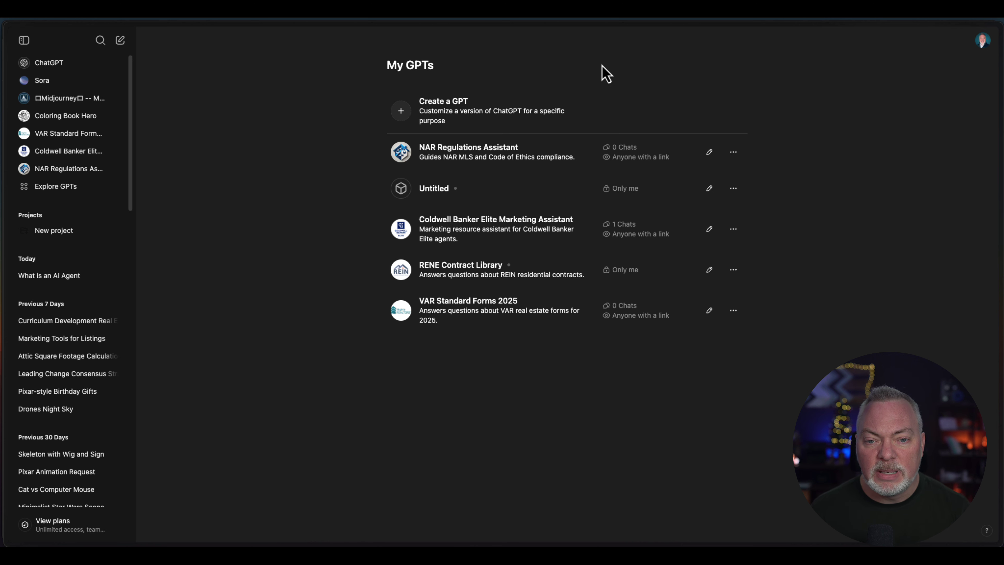
# Open the NAR Regulations Assistant and test it with the starter "What are the rules for advertising in MLS listings?".
pyautogui.click(381, 156)
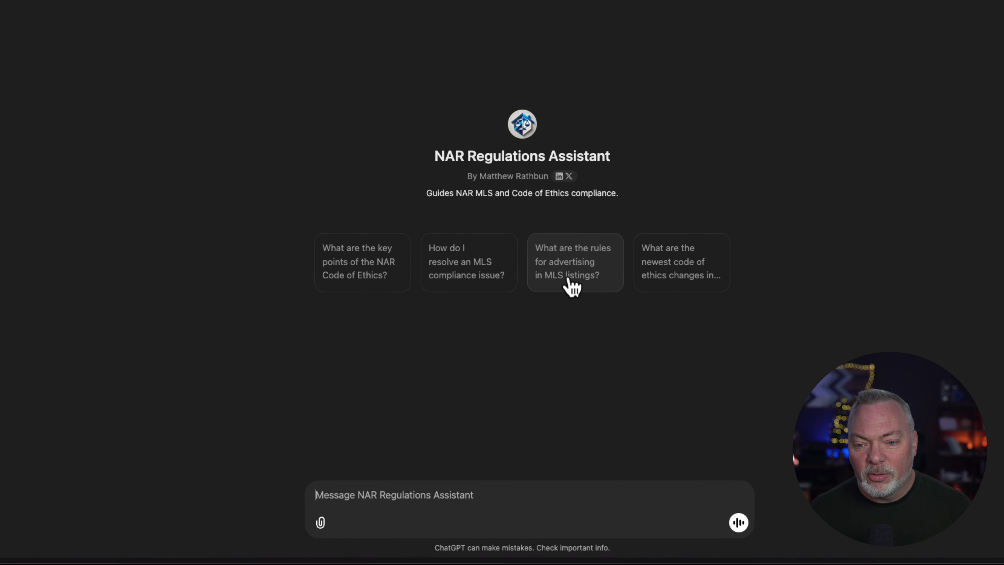
pyautogui.click(571, 288)
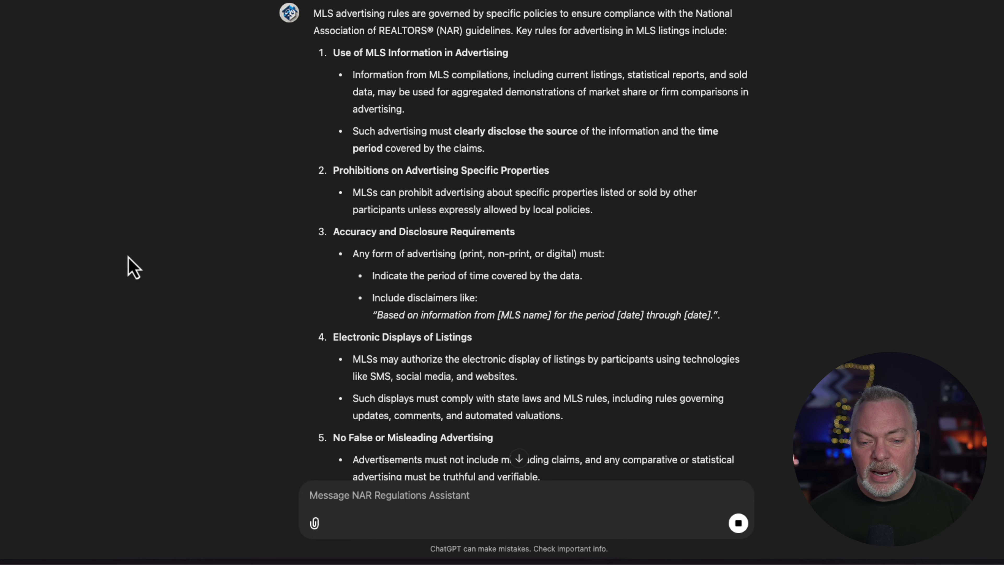
pyautogui.scroll(-5, 506, 285)
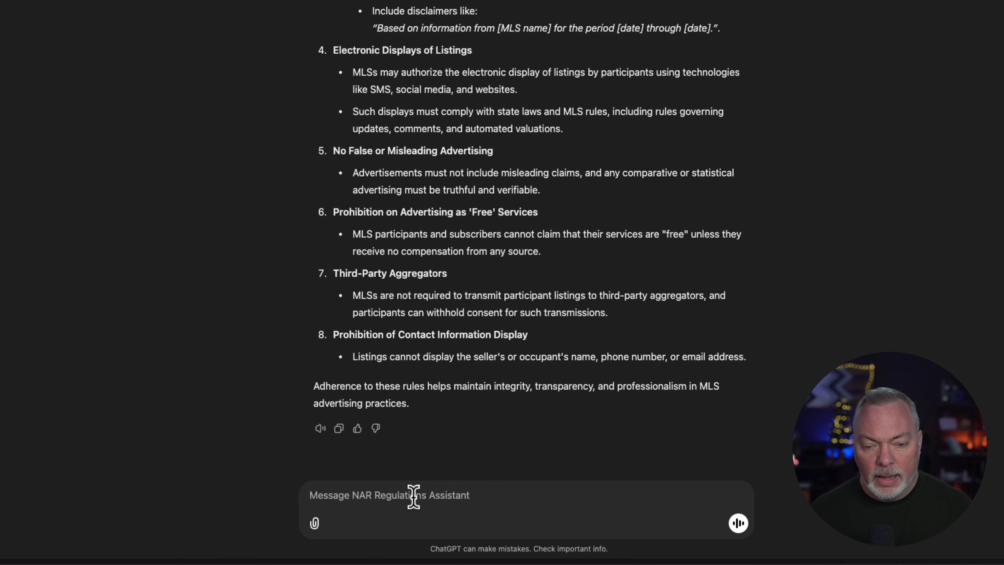
# Ask the assistant about the potential penalties for violating these MLS advertising rules and review the answers.
pyautogui.click(414, 494)
pyautogui.write('W')
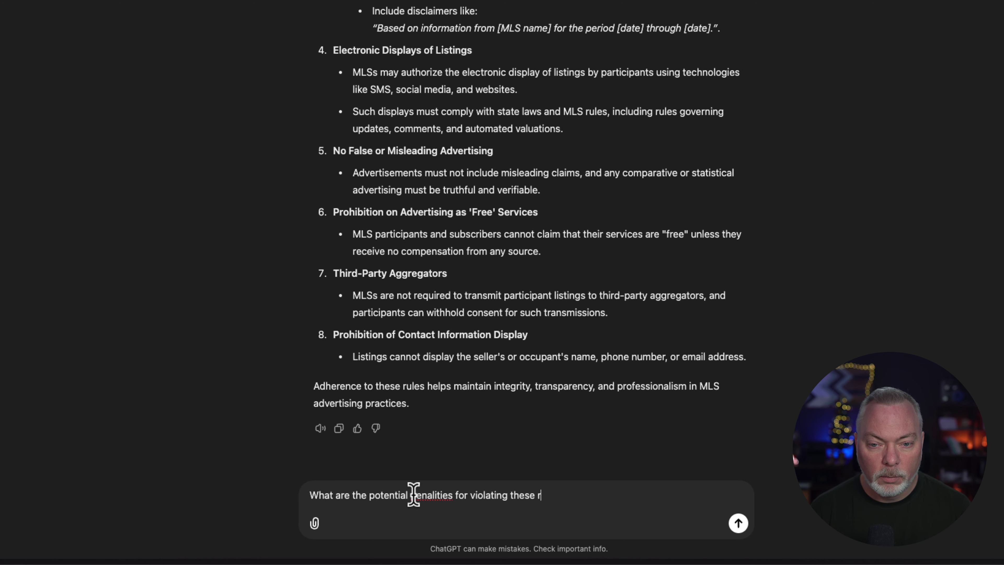
pyautogui.press('Return')
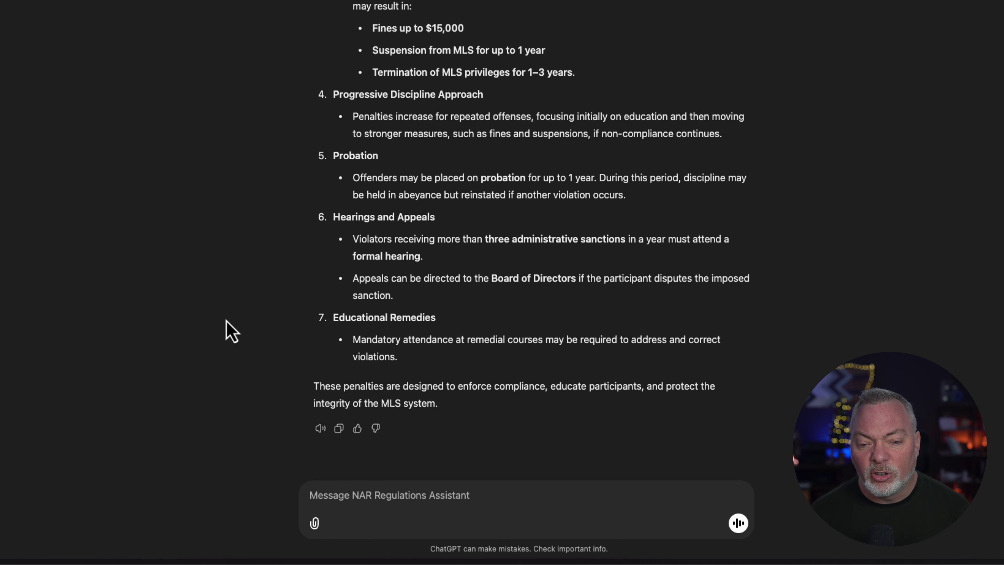
pyautogui.scroll(8, 224, 330)
pyautogui.scroll(10, 225, 336)
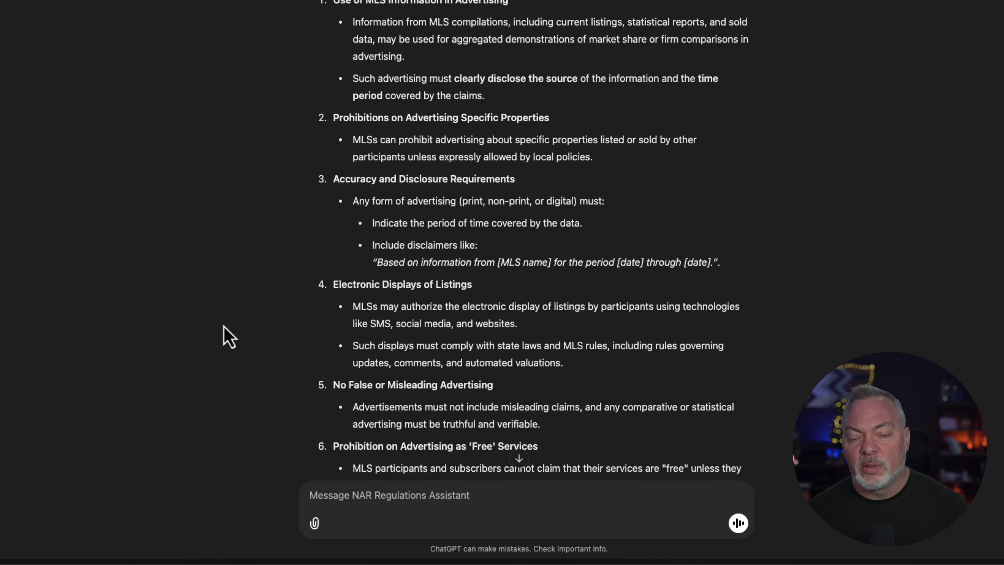
pyautogui.scroll(-20, 239, 333)
# Open the VAR Standard Forms 2025 GPT from the list of the account's own GPTs.
pyautogui.click(975, 39)
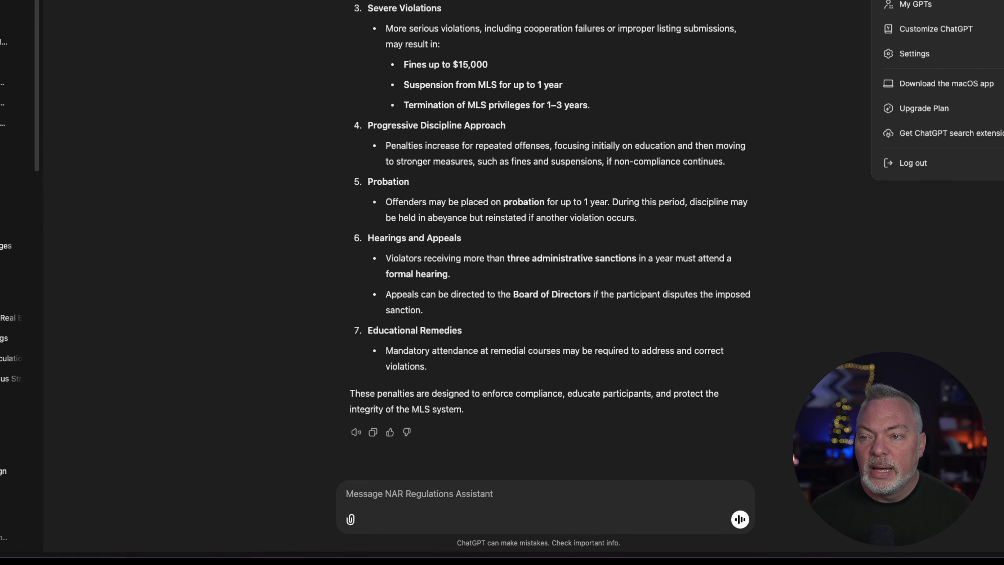
pyautogui.click(905, 69)
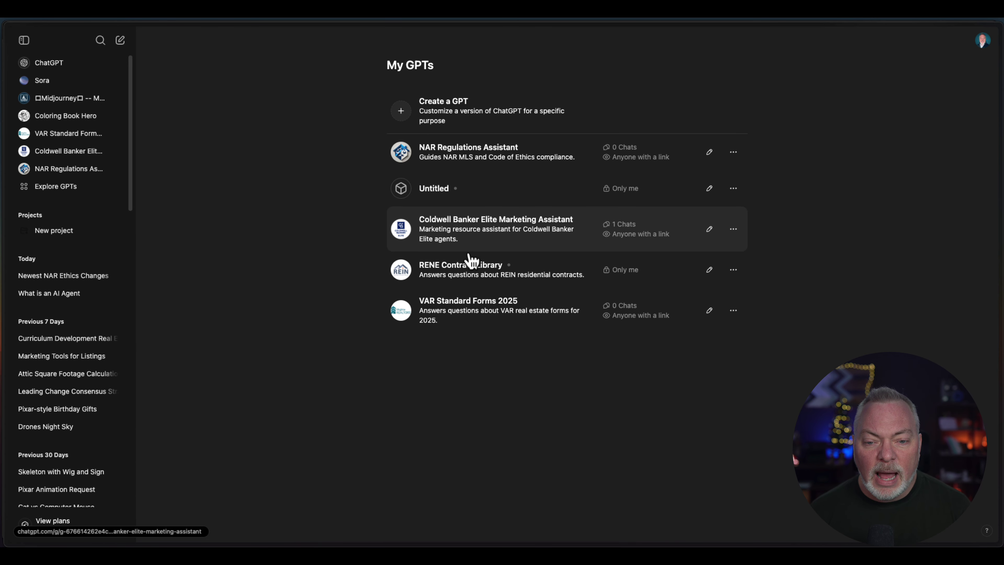
pyautogui.click(460, 316)
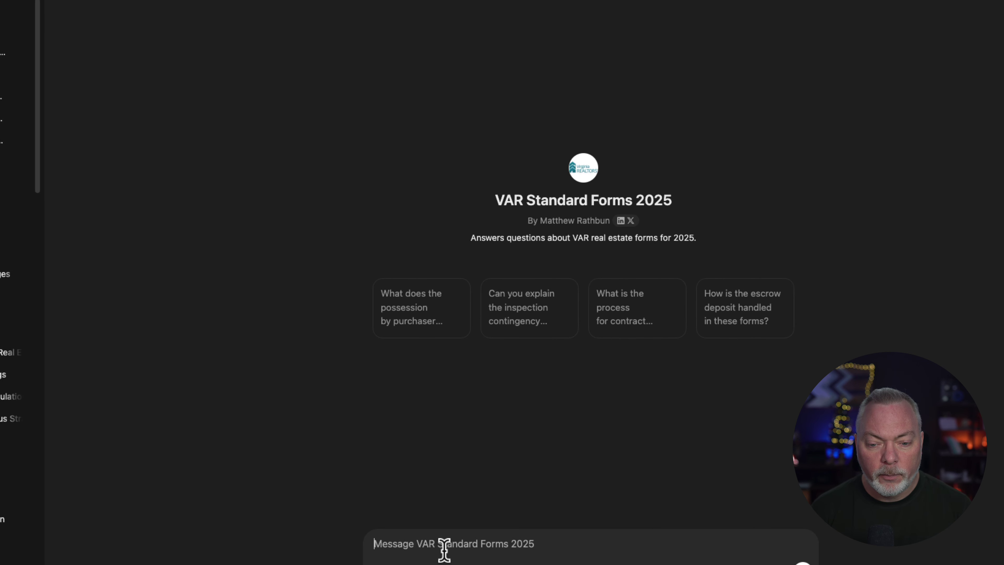
# Ask "What do I need to know about home inspections in the contract?" and examine the form references in the answer.
pyautogui.write('What do I need to know about home inspection')
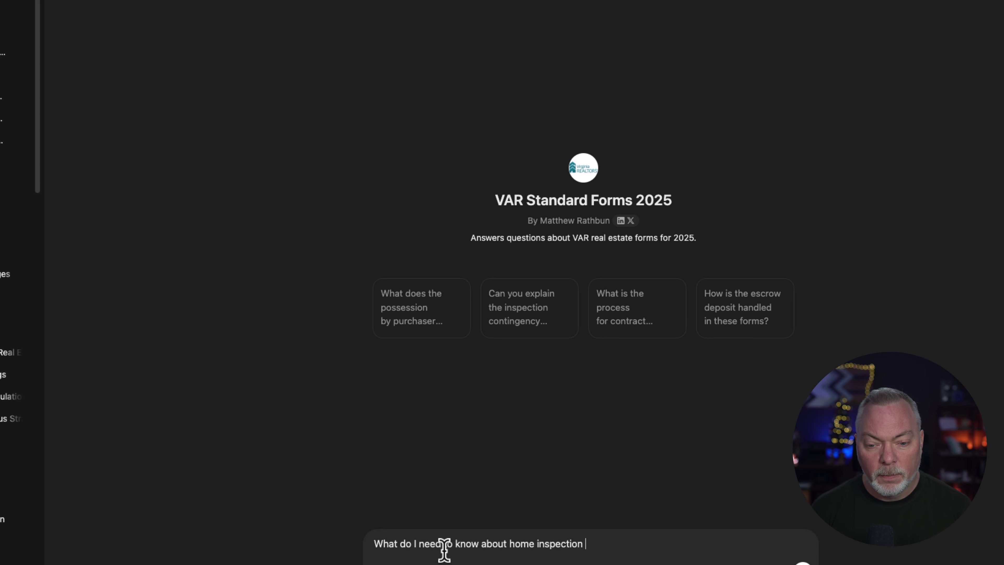
pyautogui.write('in the ')
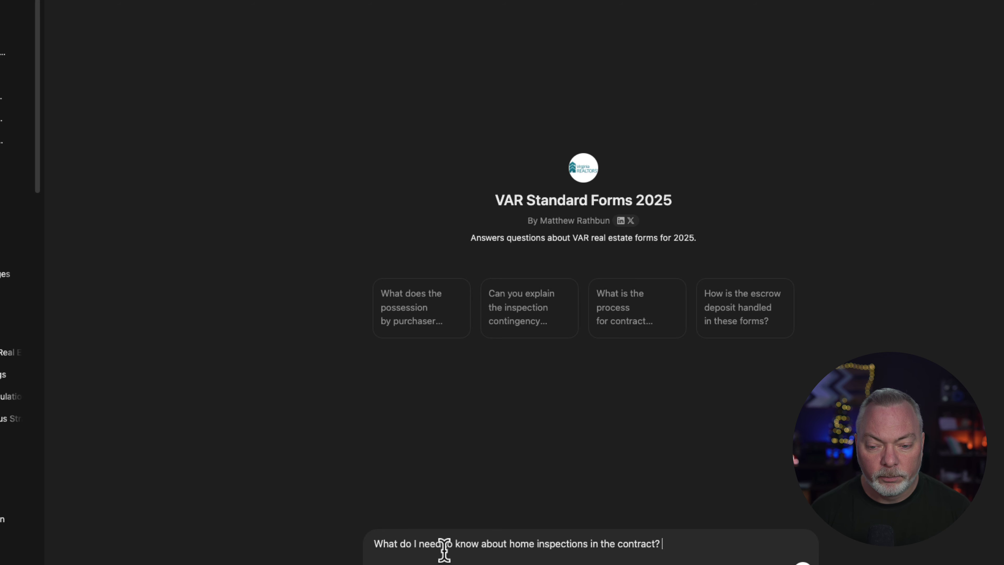
pyautogui.write('contract?')
pyautogui.press('Return')
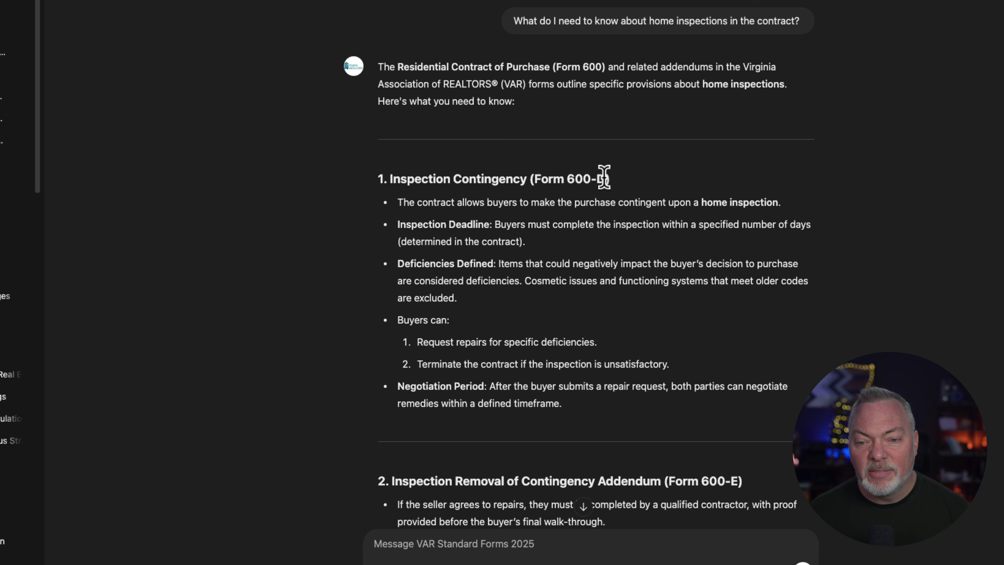
pyautogui.moveTo(603, 177); pyautogui.dragTo(532, 176)
pyautogui.scroll(-5, 507, 247)
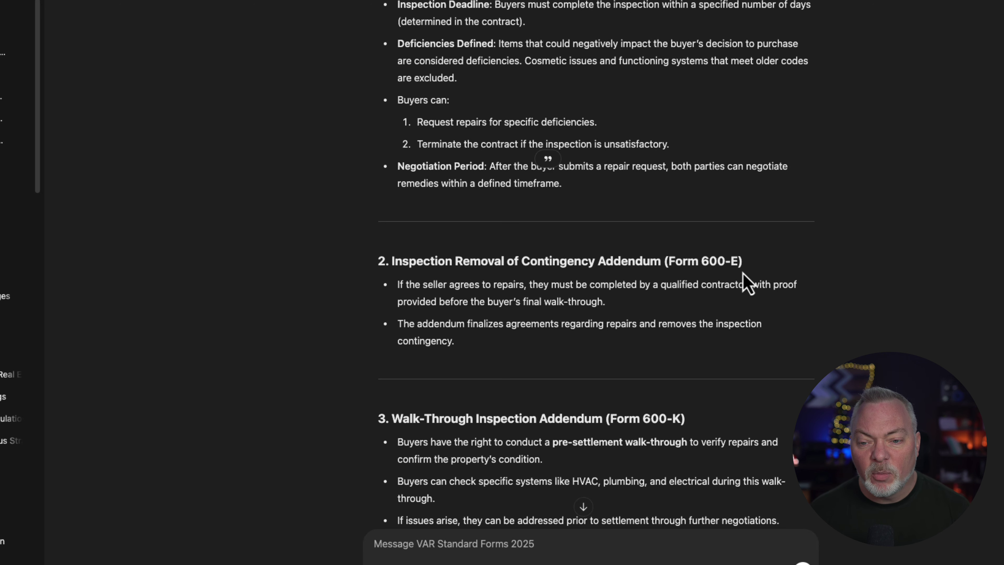
# Review the home inspection answer's sections on the contingency removal addendum, walk-through addendum and seller's obligations, including their form numbers.
pyautogui.moveTo(743, 272); pyautogui.dragTo(629, 264)
pyautogui.scroll(-1, 511, 302)
pyautogui.scroll(-4, 593, 317)
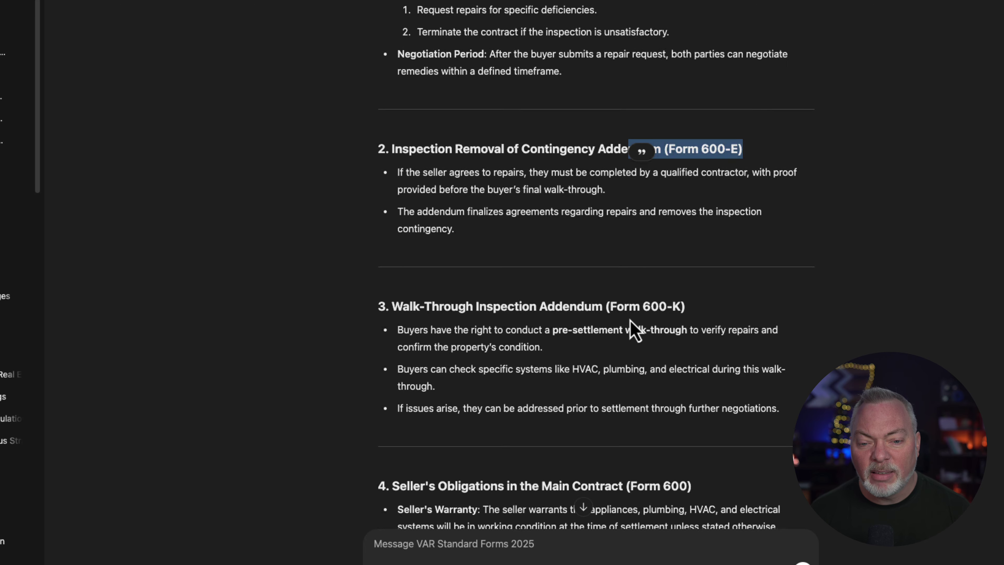
pyautogui.scroll(-4, 633, 330)
pyautogui.scroll(-10, 593, 435)
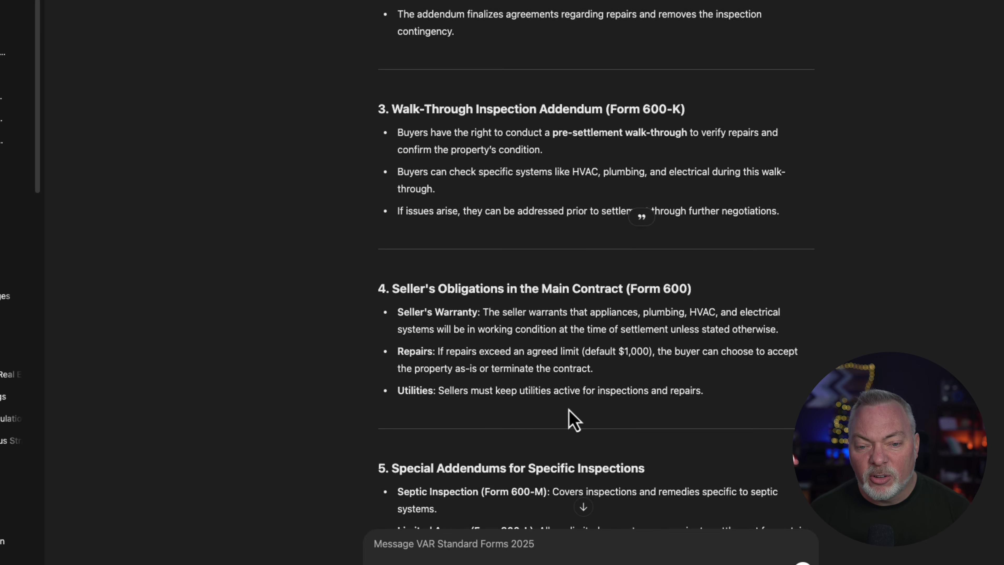
pyautogui.scroll(20, 546, 433)
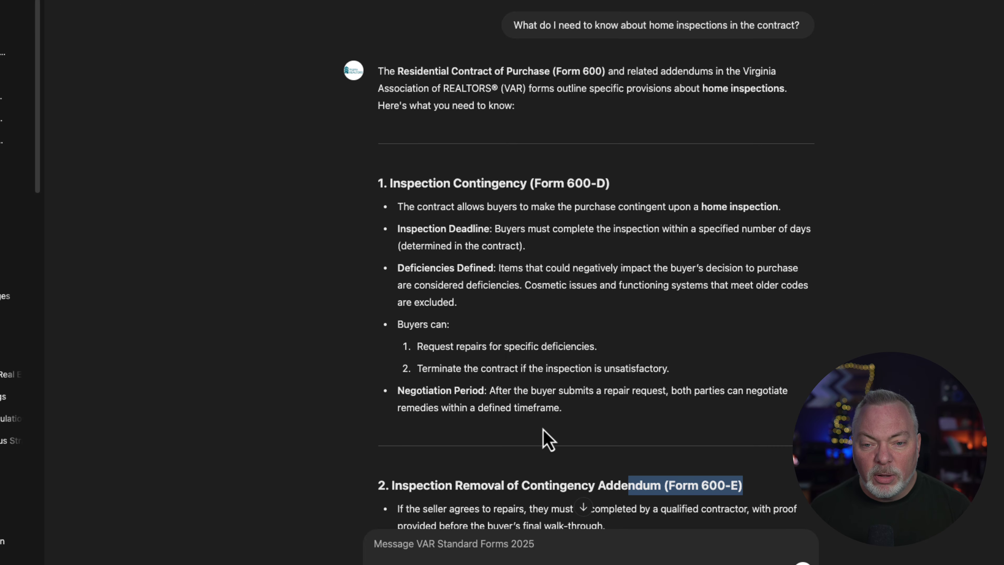
# Ask the follow-up "Which paragraph is this addressed in form 600-d?" and look back through the conversation's answers.
pyautogui.click(463, 540)
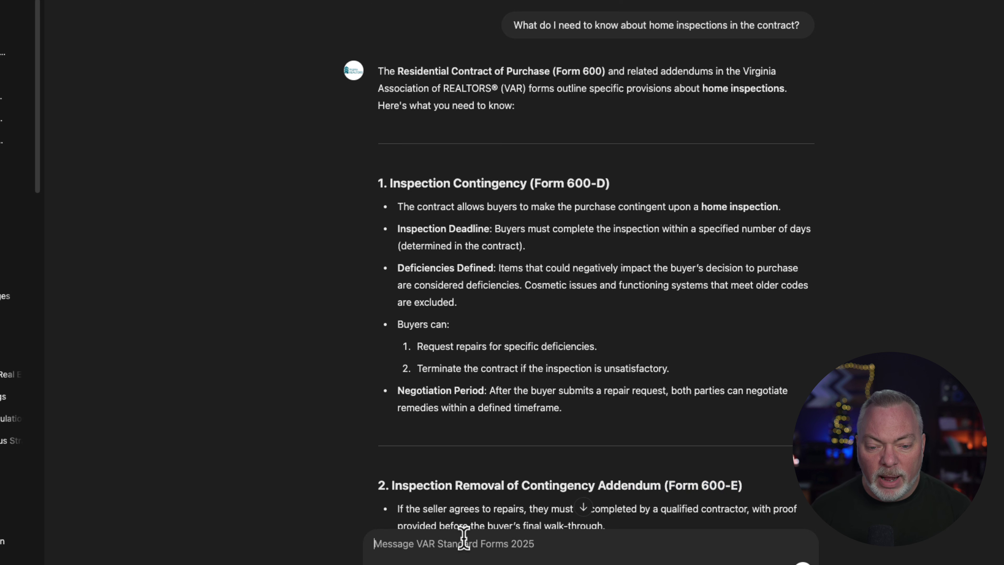
pyautogui.write('W')
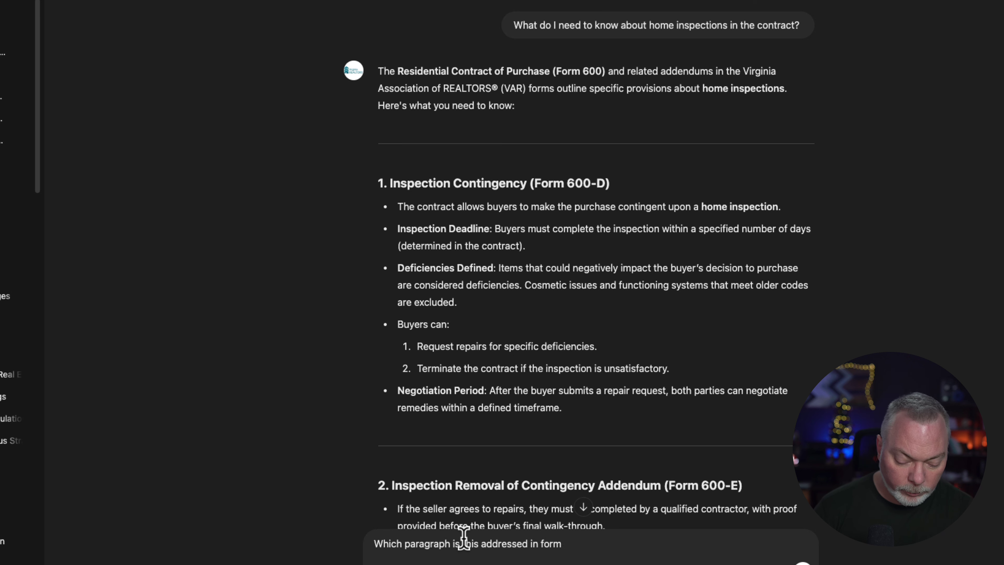
pyautogui.write('d')
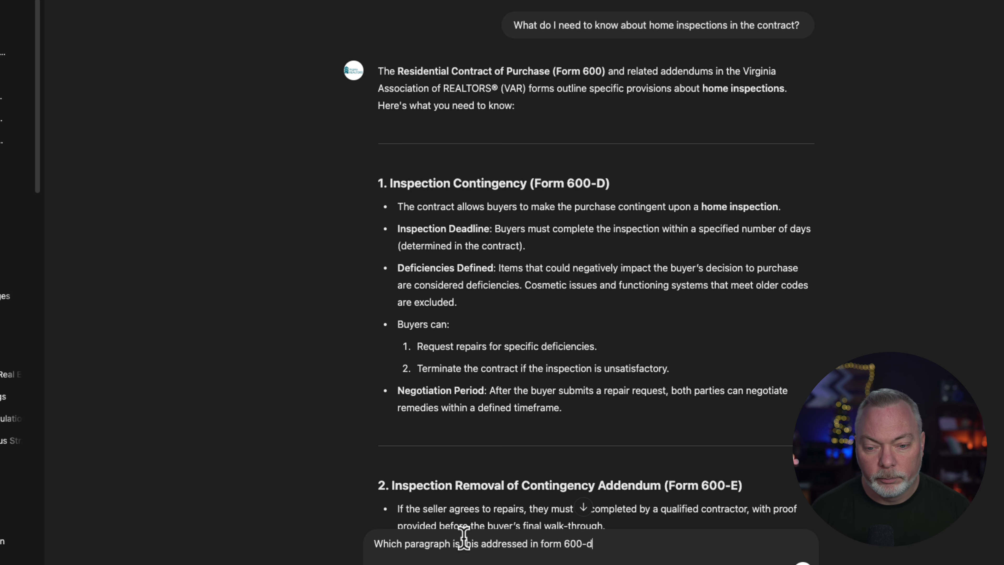
pyautogui.write('?')
pyautogui.press('Return')
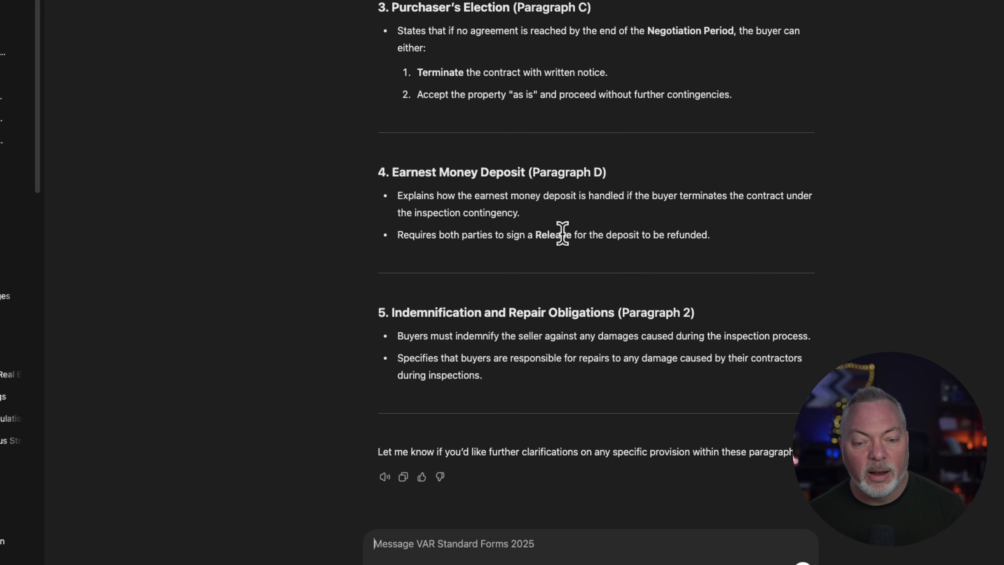
pyautogui.scroll(15, 562, 231)
pyautogui.scroll(10, 564, 242)
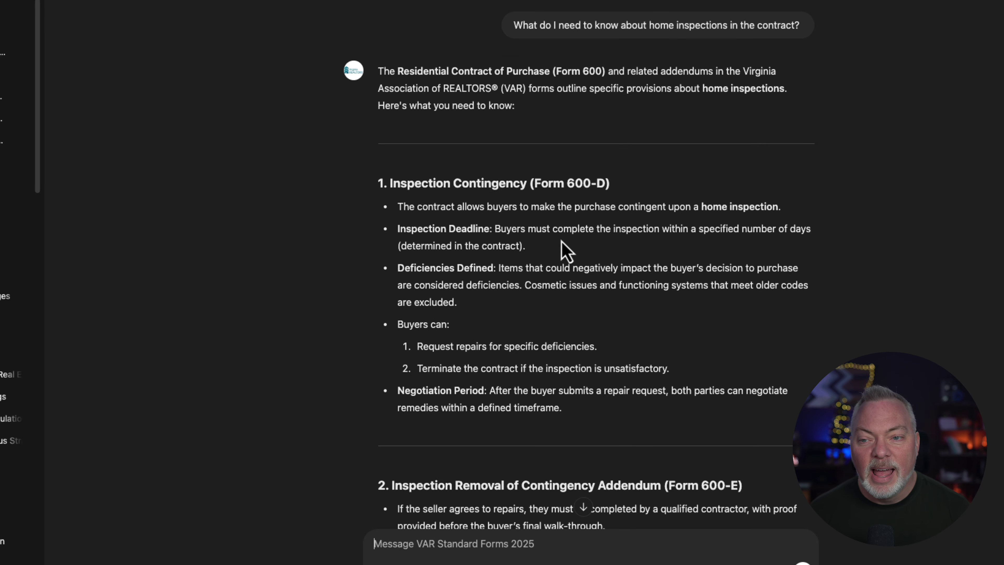